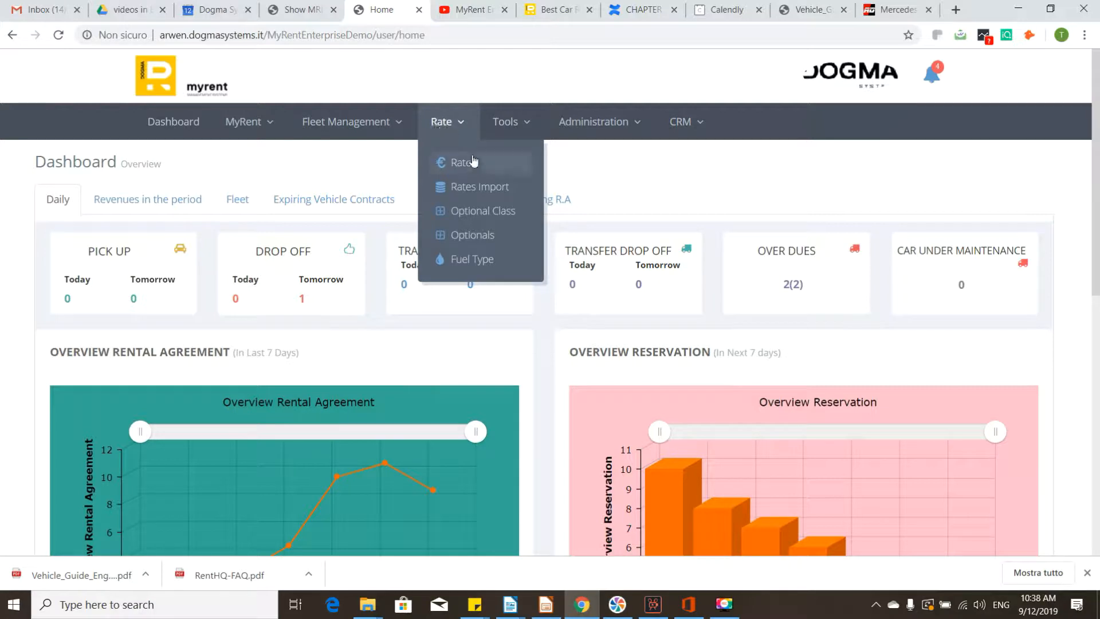
- Open the rate list and start a new rate with three time divisions
{"action": "left_click", "coordinate": [470, 165]}
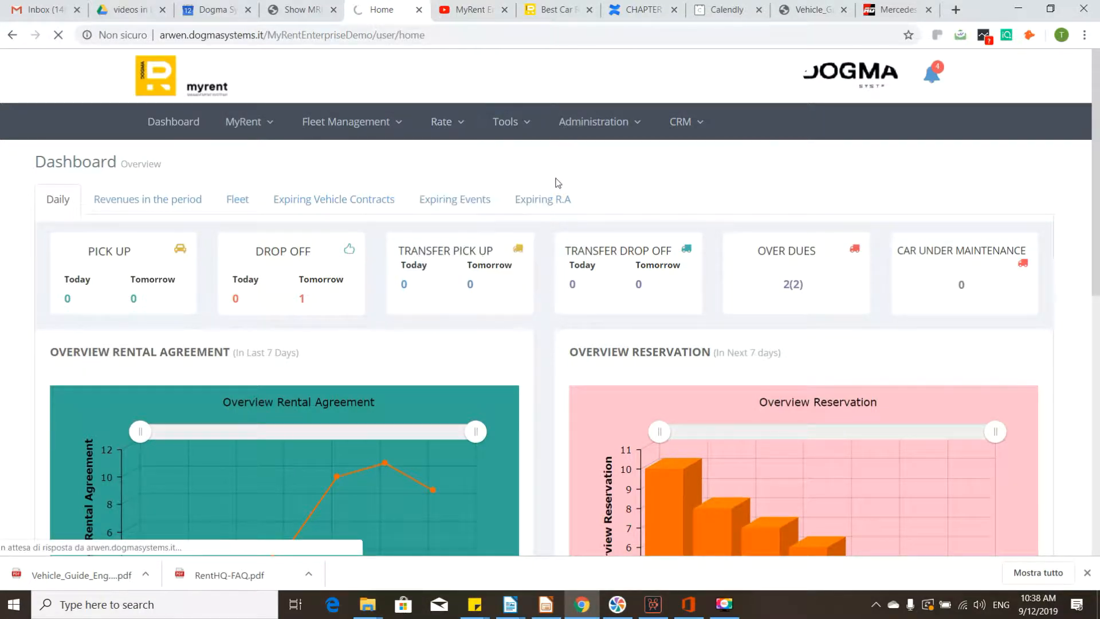
{"action": "scroll", "coordinate": [457, 223], "scroll_direction": "down", "scroll_amount": 3}
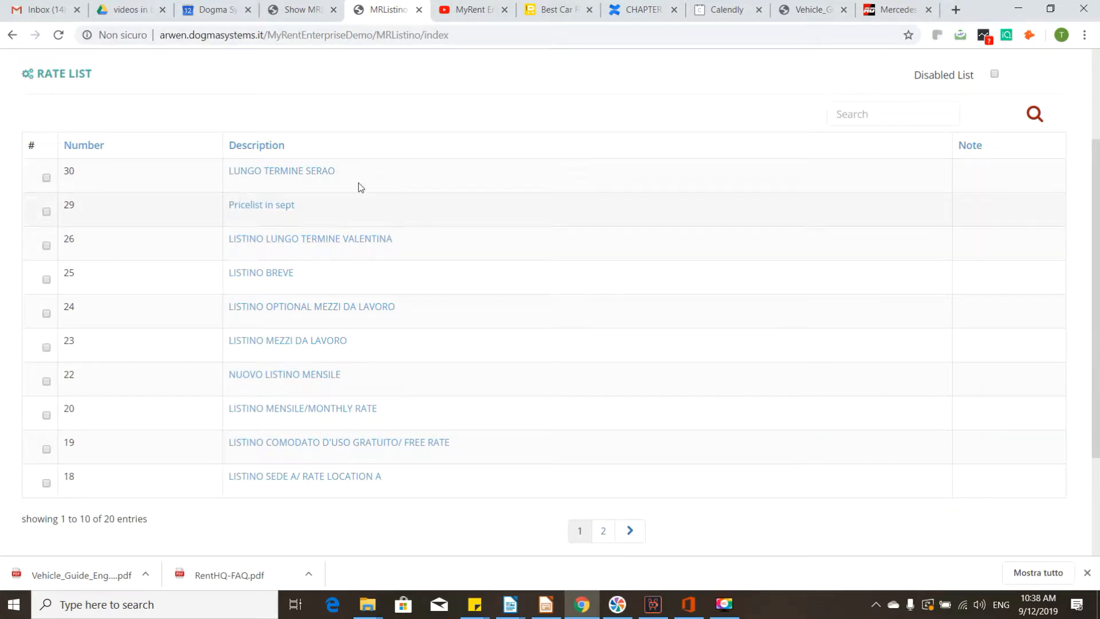
{"action": "scroll", "coordinate": [360, 192], "scroll_direction": "up", "scroll_amount": 1}
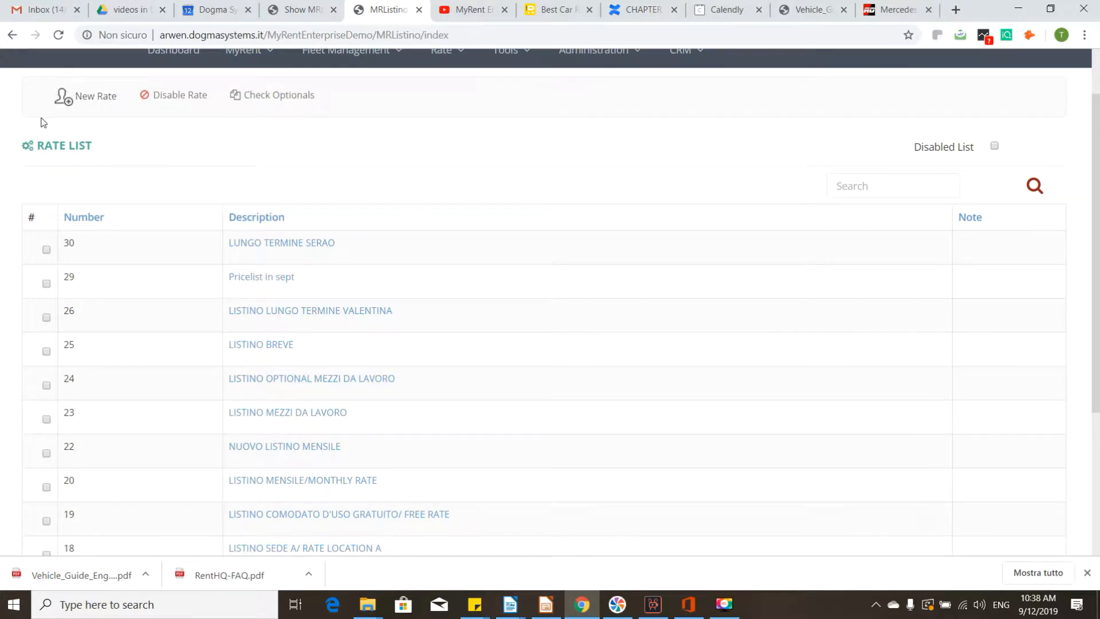
{"action": "left_click", "coordinate": [86, 97]}
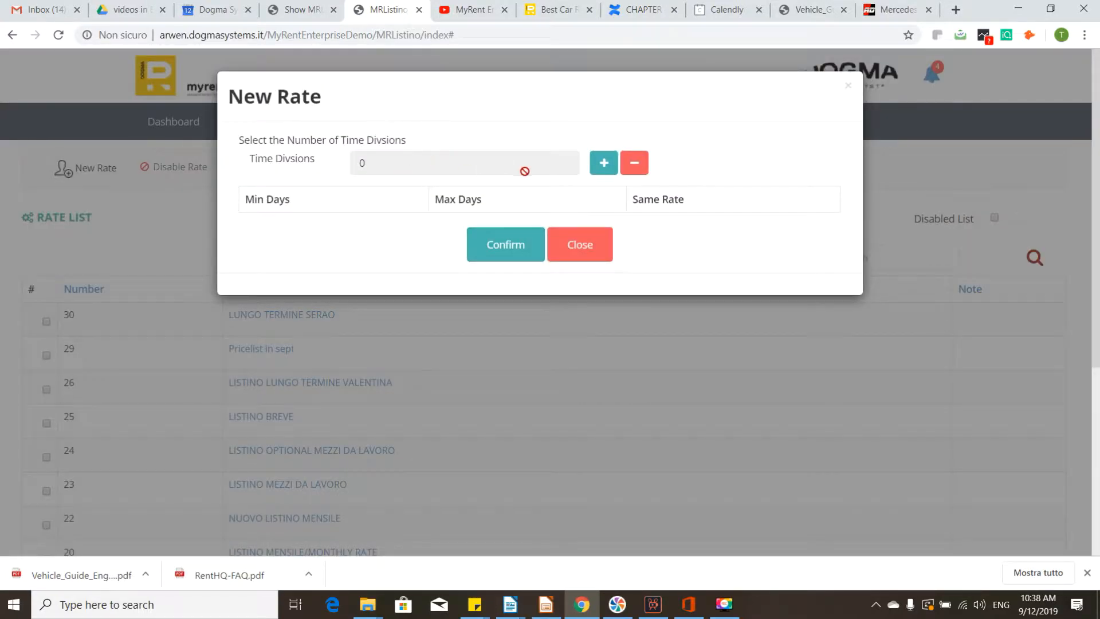
{"action": "left_click", "coordinate": [607, 165]}
{"action": "left_click", "coordinate": [607, 164]}
{"action": "left_click", "coordinate": [608, 165]}
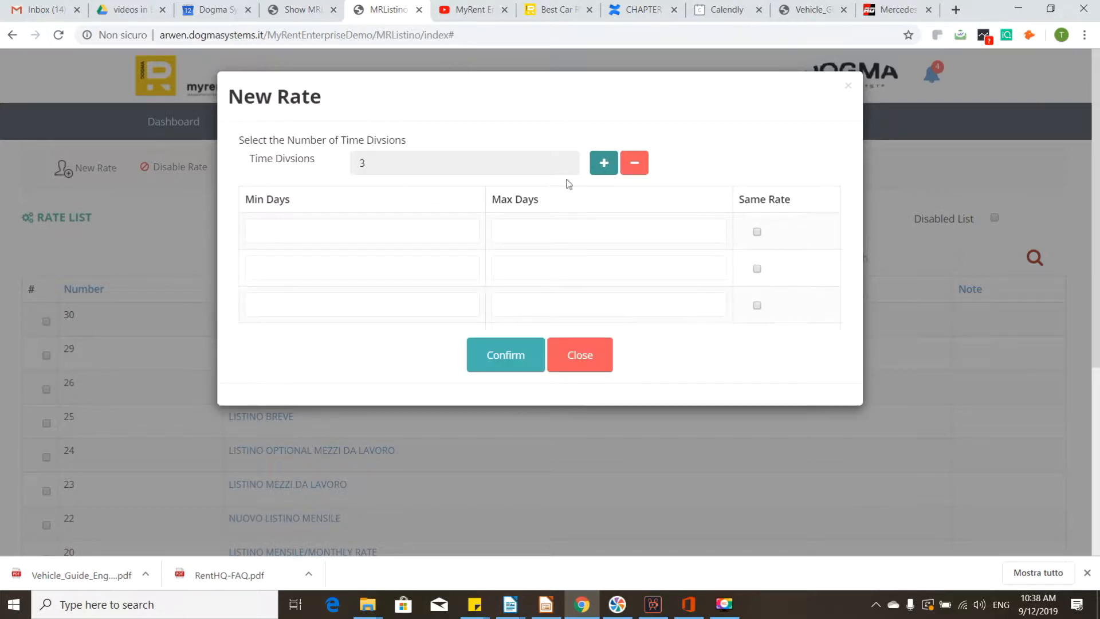
- Set the first time division to 1 minimum and 1 maximum day, and the second to 3 minimum and 3 maximum days
{"action": "left_click", "coordinate": [363, 219]}
{"action": "type", "text": "1"}
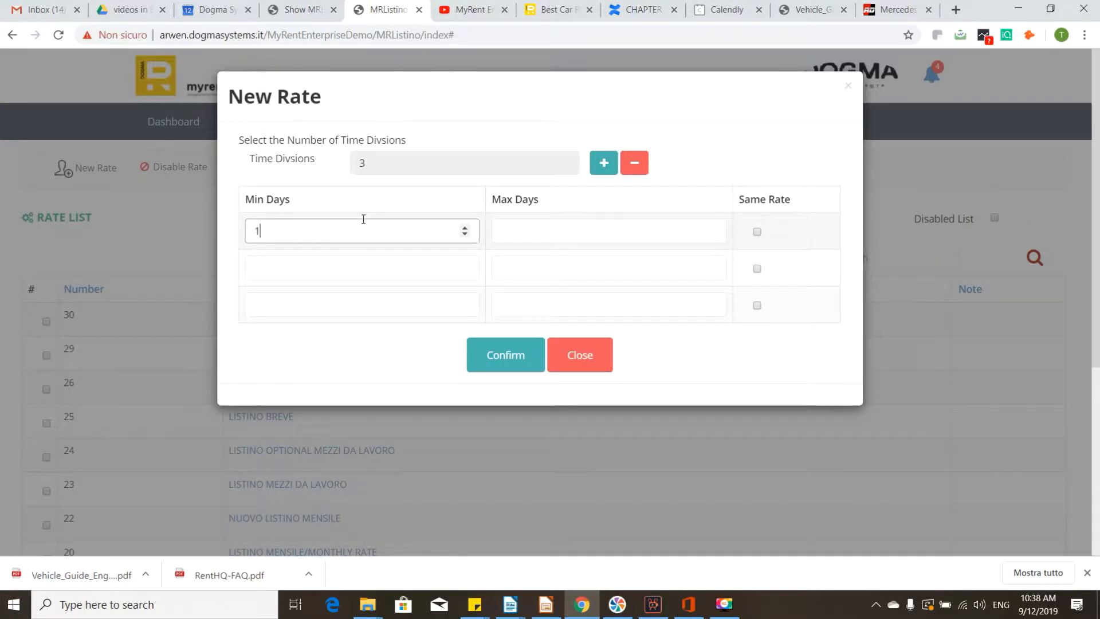
{"action": "left_click", "coordinate": [563, 234]}
{"action": "type", "text": "1"}
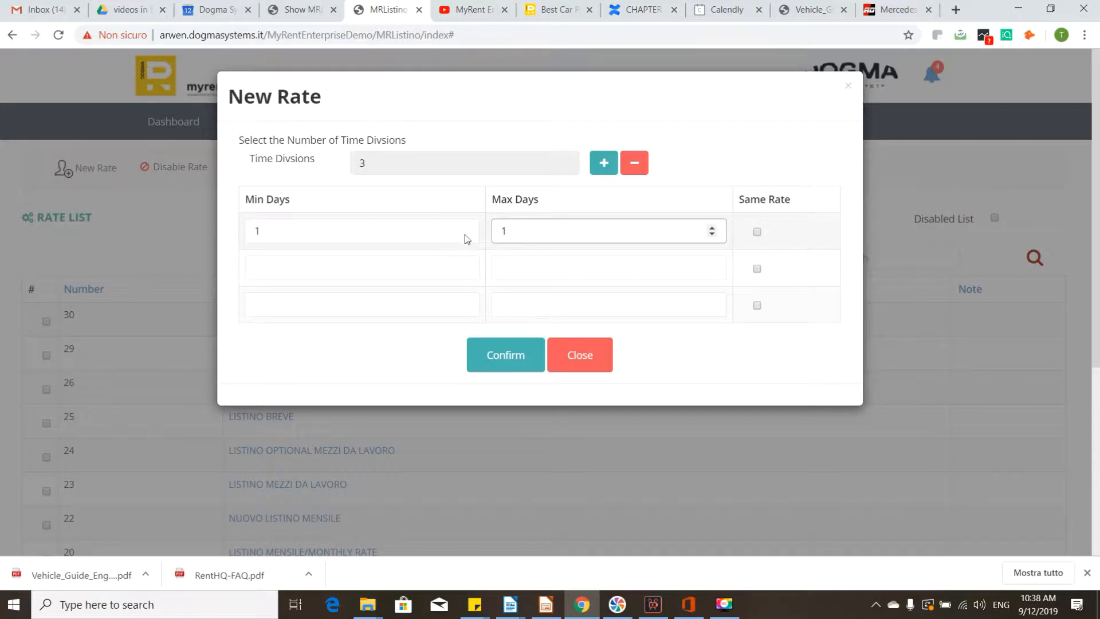
{"action": "left_click", "coordinate": [391, 268]}
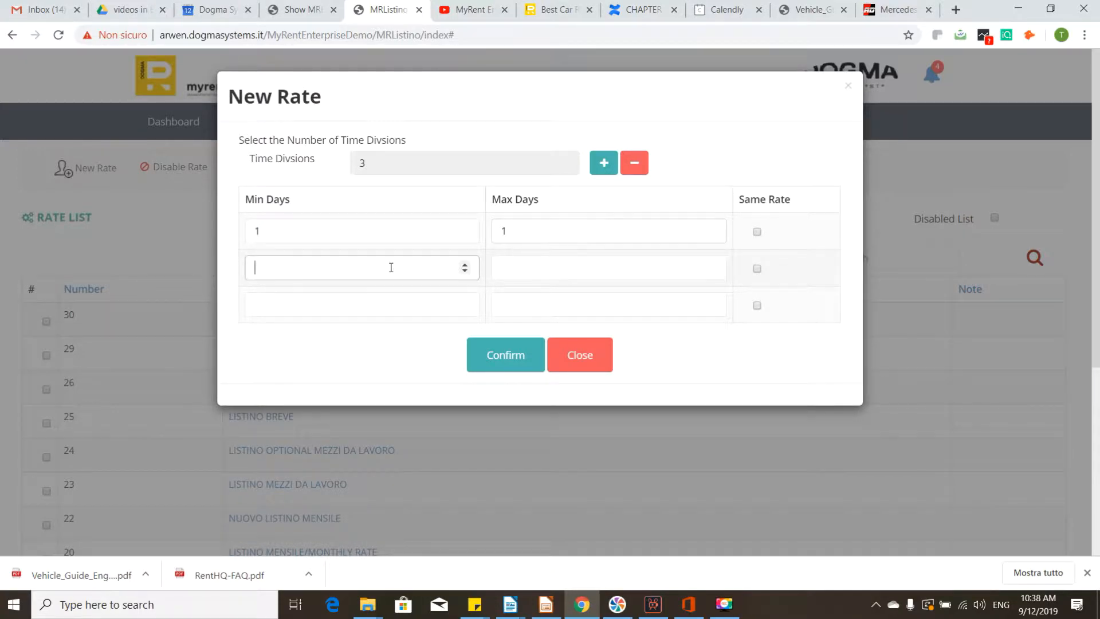
{"action": "type", "text": "3"}
{"action": "left_click", "coordinate": [543, 265]}
{"action": "type", "text": "3"}
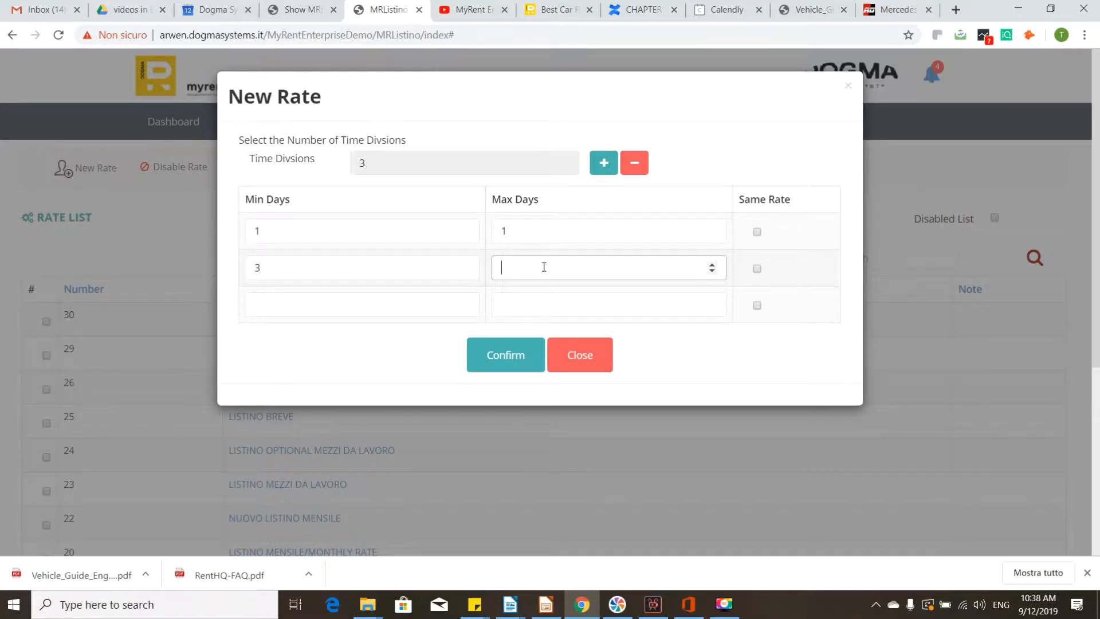
- Set the third time division to 6 minimum and 7 maximum days with Same Rate enabled, and confirm the divisions
{"action": "left_click", "coordinate": [319, 304]}
{"action": "type", "text": "6"}
{"action": "left_click", "coordinate": [578, 309]}
{"action": "type", "text": "7"}
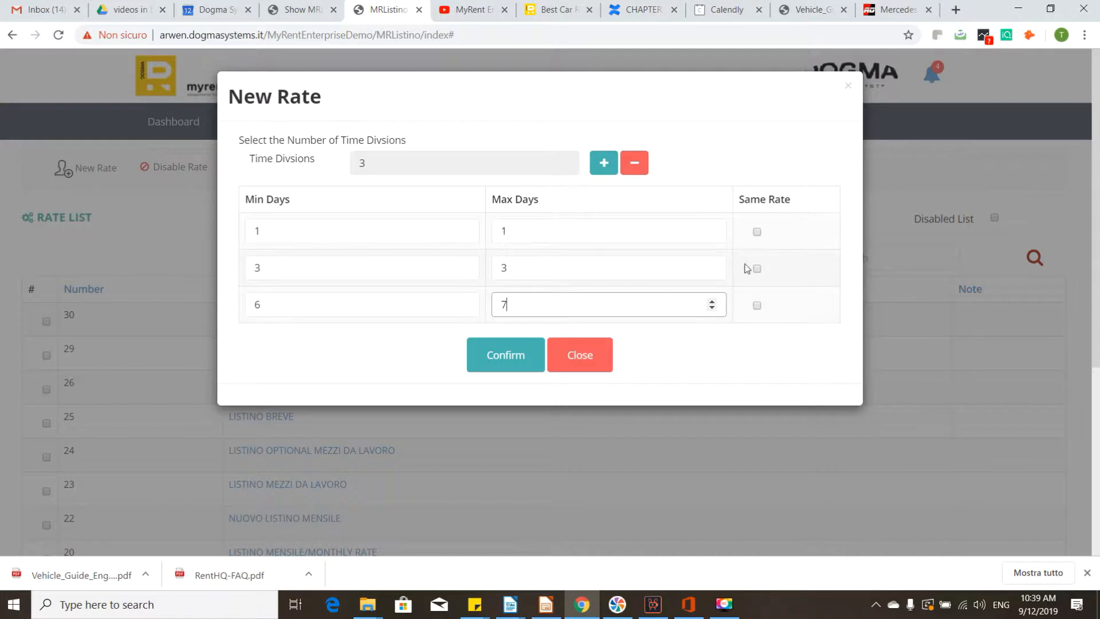
{"action": "left_click", "coordinate": [758, 306]}
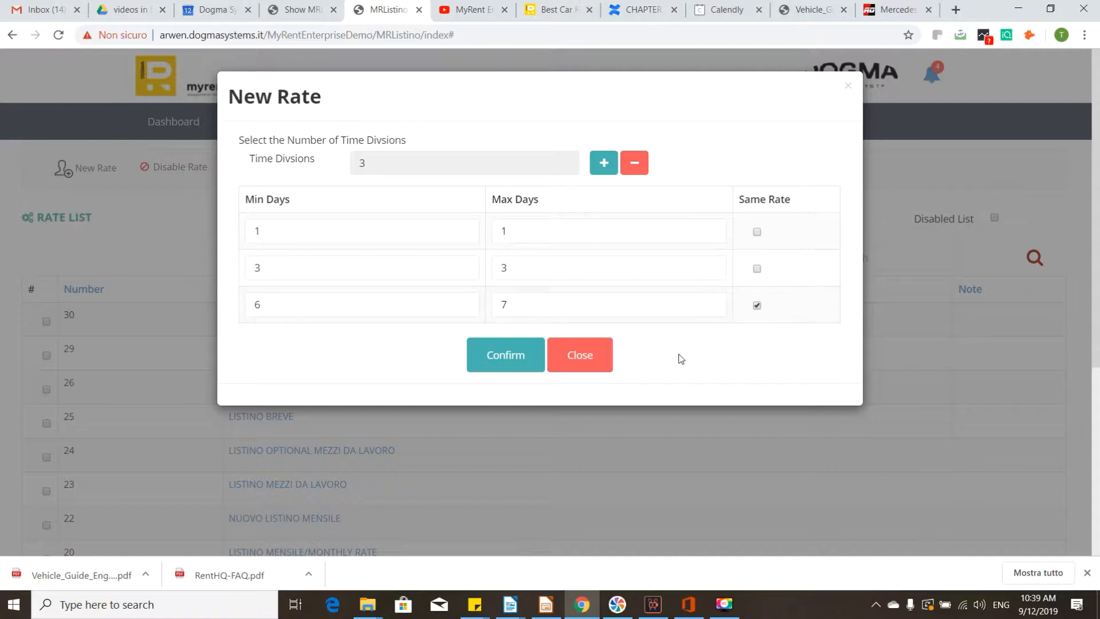
{"action": "left_click", "coordinate": [490, 347]}
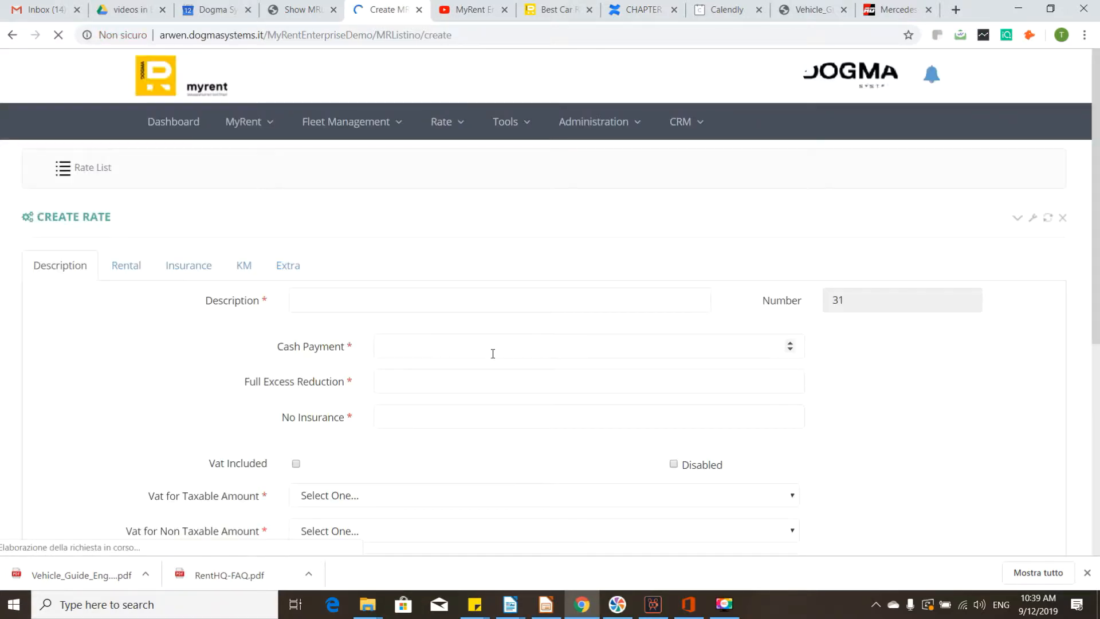
- Enter "pricelist A for September" as the description of the new rate
{"action": "left_click", "coordinate": [451, 300]}
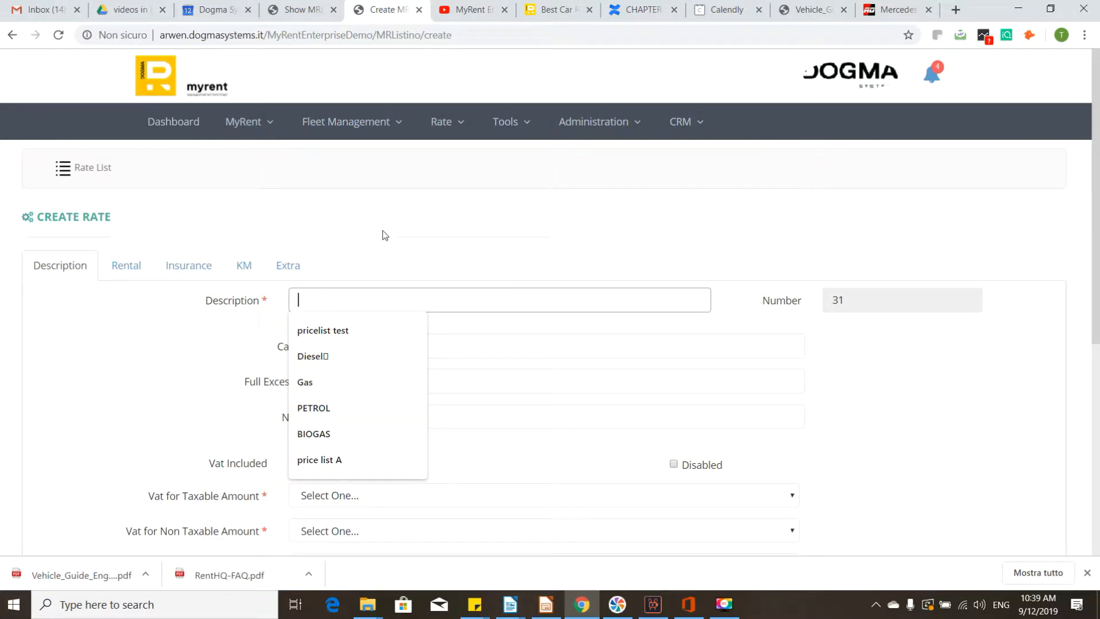
{"action": "scroll", "coordinate": [225, 234], "scroll_direction": "down", "scroll_amount": 1}
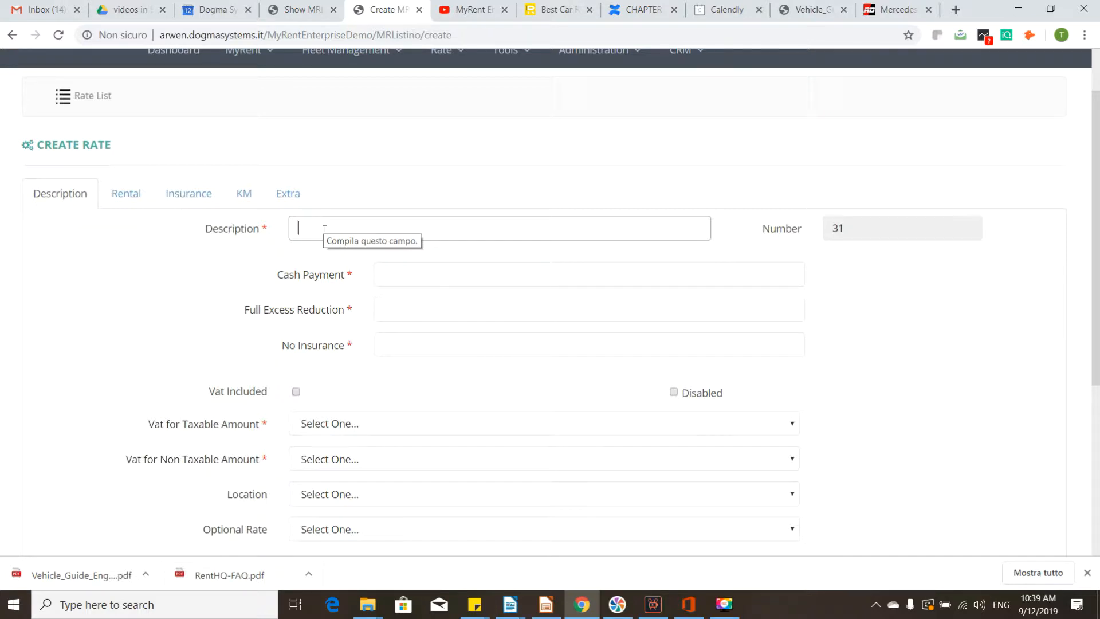
{"action": "type", "text": "price"}
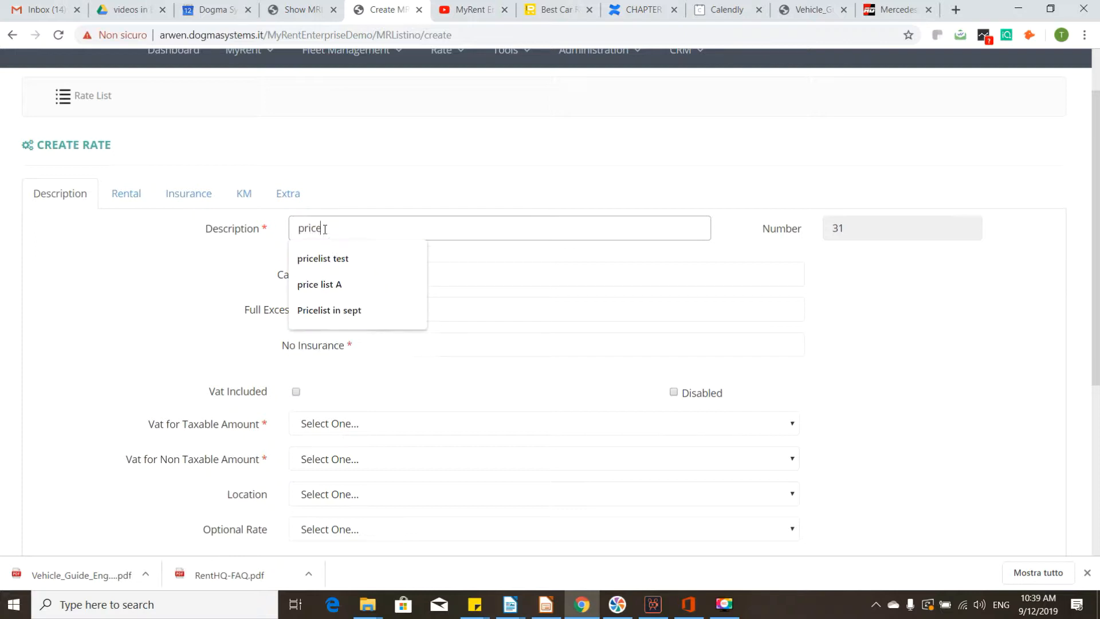
{"action": "type", "text": "list"}
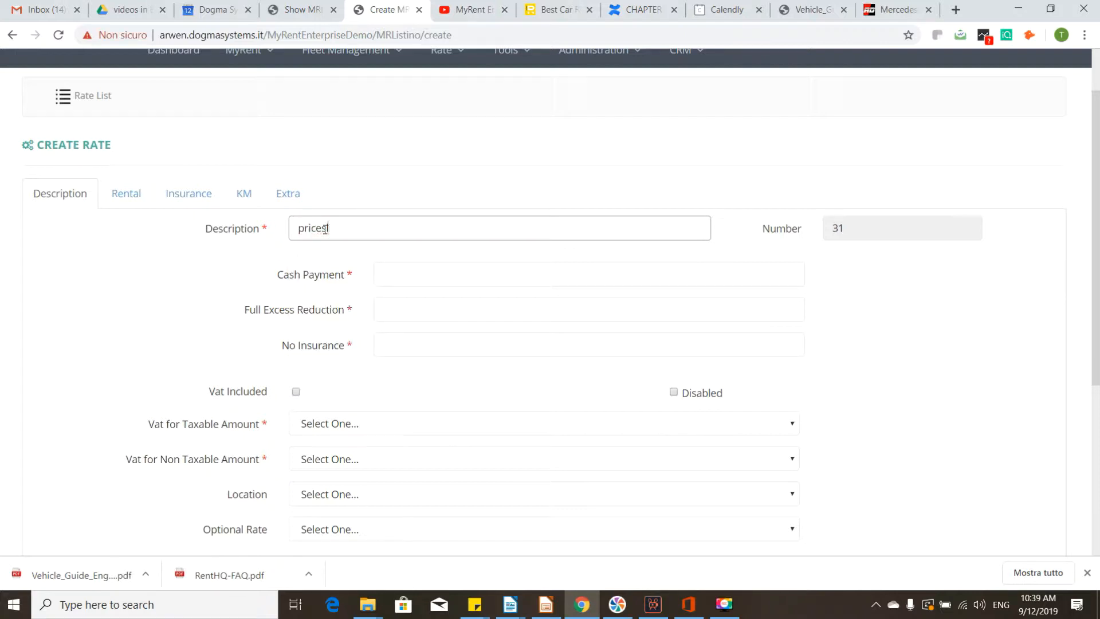
{"action": "type", "text": " A for Septemebr"}
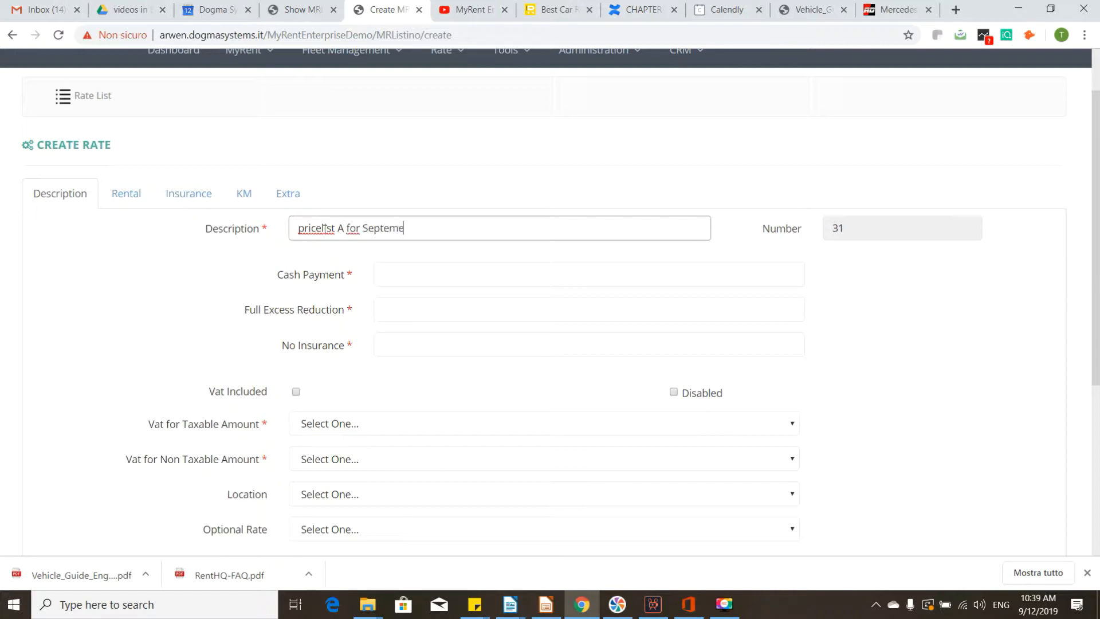
{"action": "key", "text": "BackSpace"}
{"action": "key", "text": "BackSpace"}
{"action": "key", "text": "BackSpace"}
{"action": "type", "text": "ber"}
{"action": "key", "text": "Tab"}
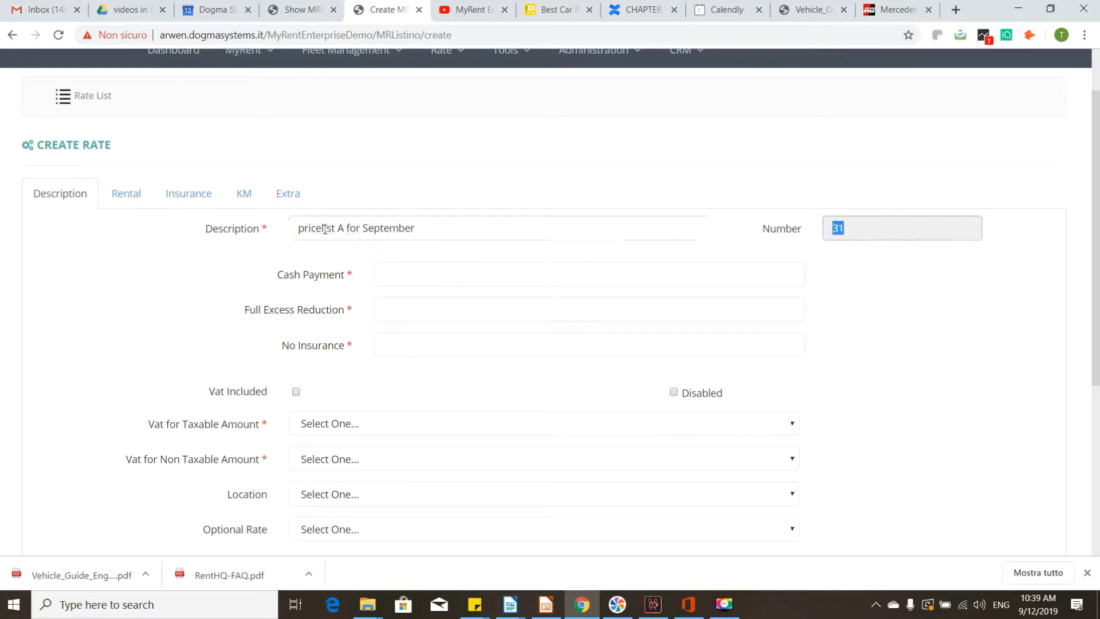
{"action": "left_click", "coordinate": [874, 236]}
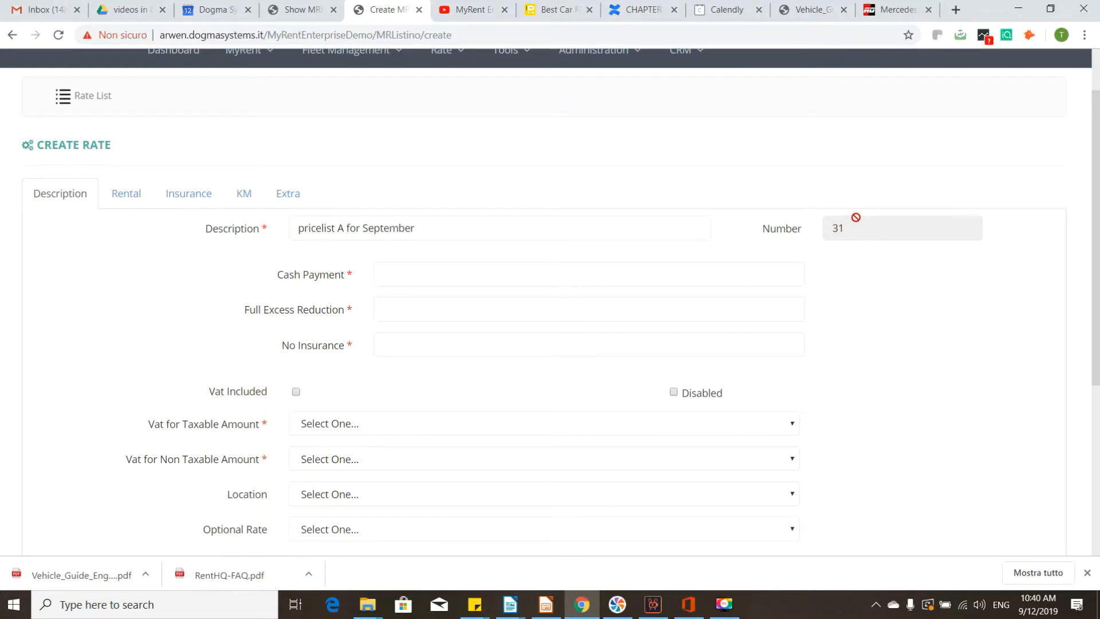
- Set Cash Payment to 1000, Full Excess Reduction to 150 and No Insurance to 299
{"action": "left_click", "coordinate": [513, 273]}
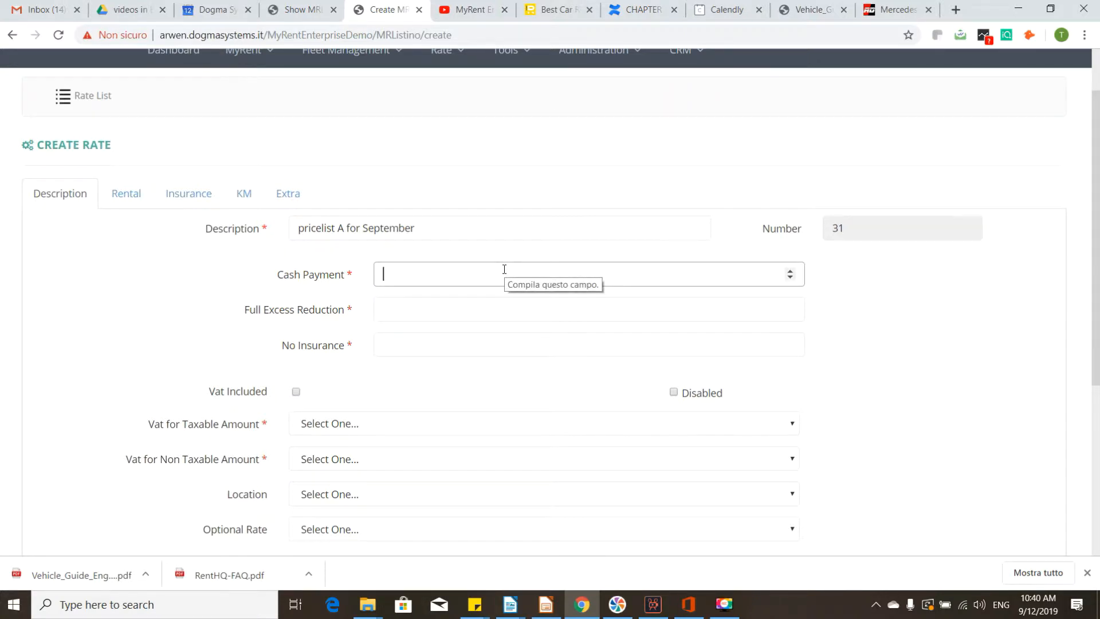
{"action": "type", "text": "1000"}
{"action": "key", "text": "Tab"}
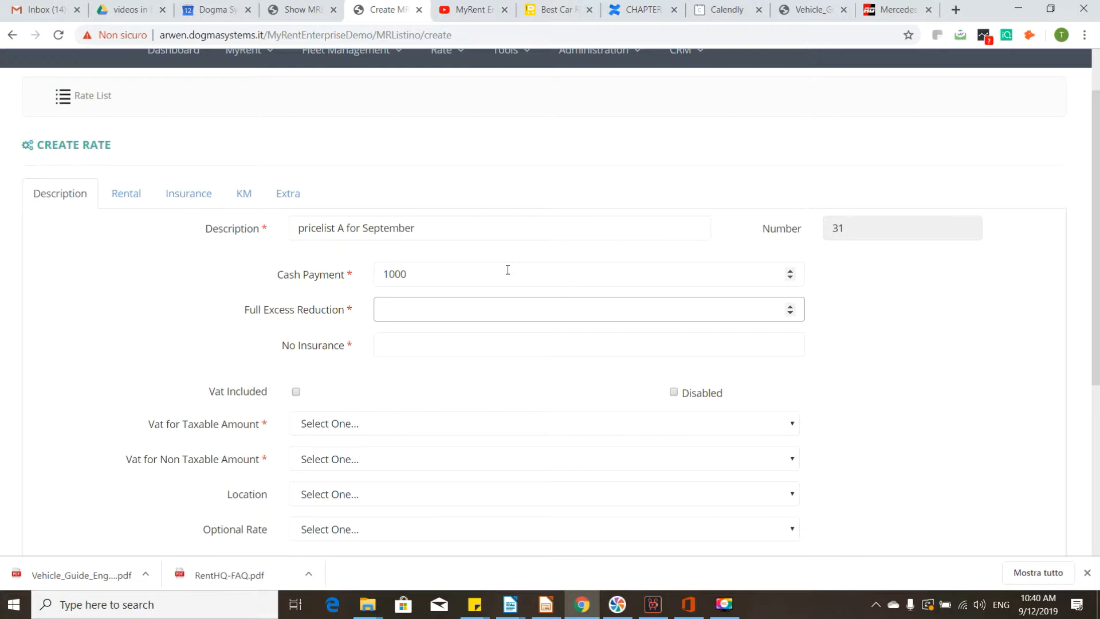
{"action": "type", "text": "50"}
{"action": "left_click", "coordinate": [383, 310]}
{"action": "type", "text": "1"}
{"action": "left_click", "coordinate": [408, 340]}
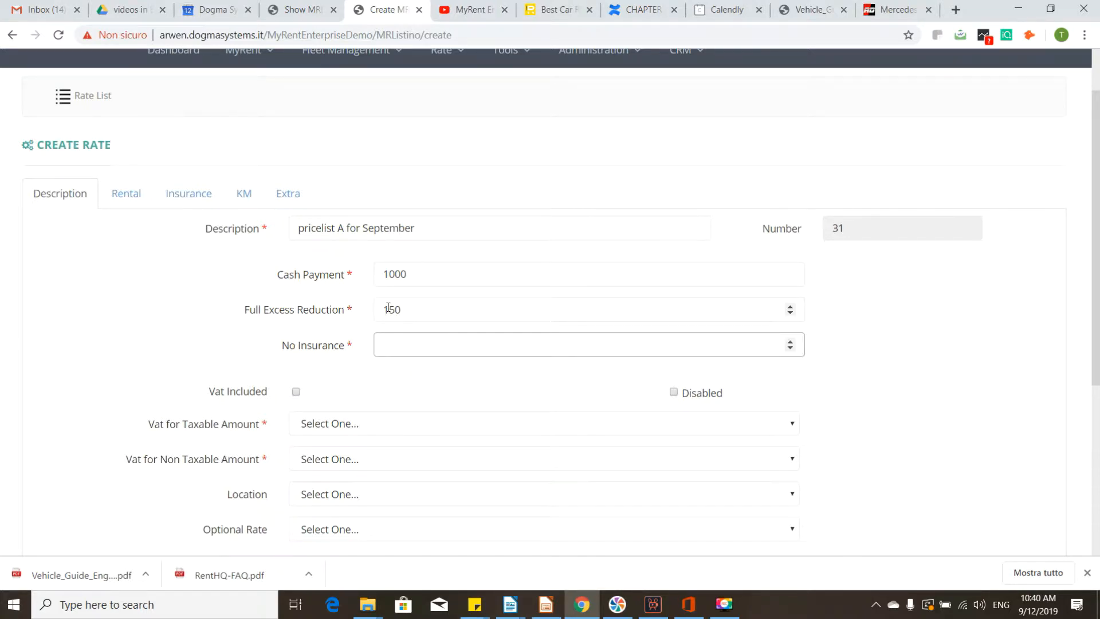
{"action": "type", "text": "300"}
{"action": "key", "text": "Down"}
- Set Cash Payment, Full Excess Reduction and No Insurance all to 0
{"action": "left_click", "coordinate": [438, 283]}
{"action": "double_click", "coordinate": [436, 283]}
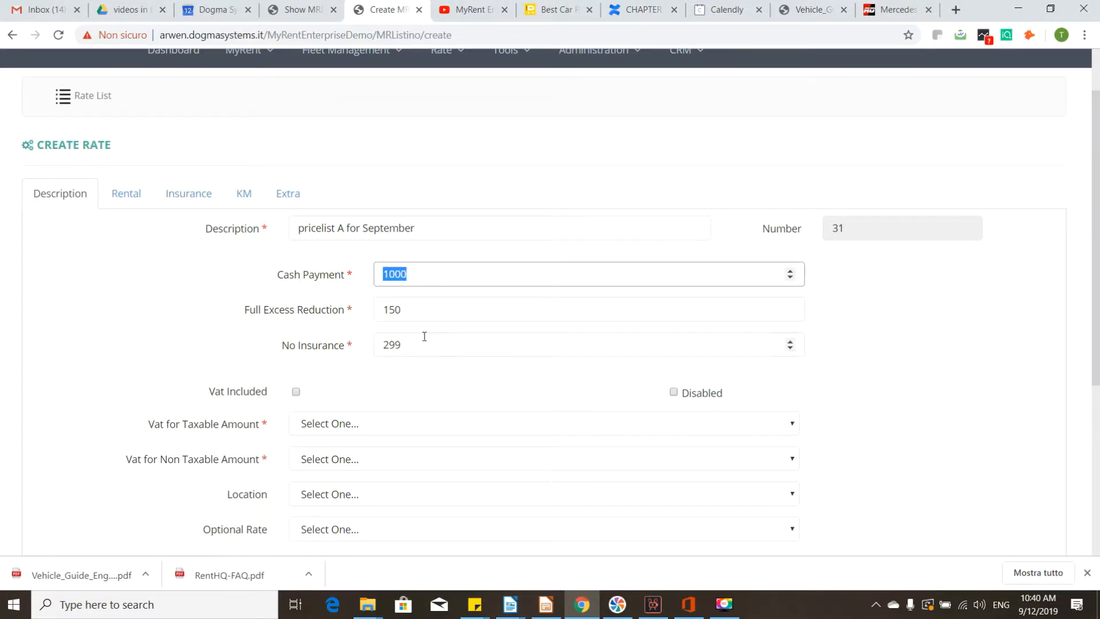
{"action": "double_click", "coordinate": [422, 336]}
{"action": "left_click", "coordinate": [439, 269]}
{"action": "key", "text": "BackSpace"}
{"action": "key", "text": "BackSpace"}
{"action": "key", "text": "BackSpace"}
{"action": "key", "text": "BackSpace"}
{"action": "key", "text": "Tab"}
{"action": "type", "text": "0"}
{"action": "key", "text": "Tab"}
{"action": "type", "text": "0"}
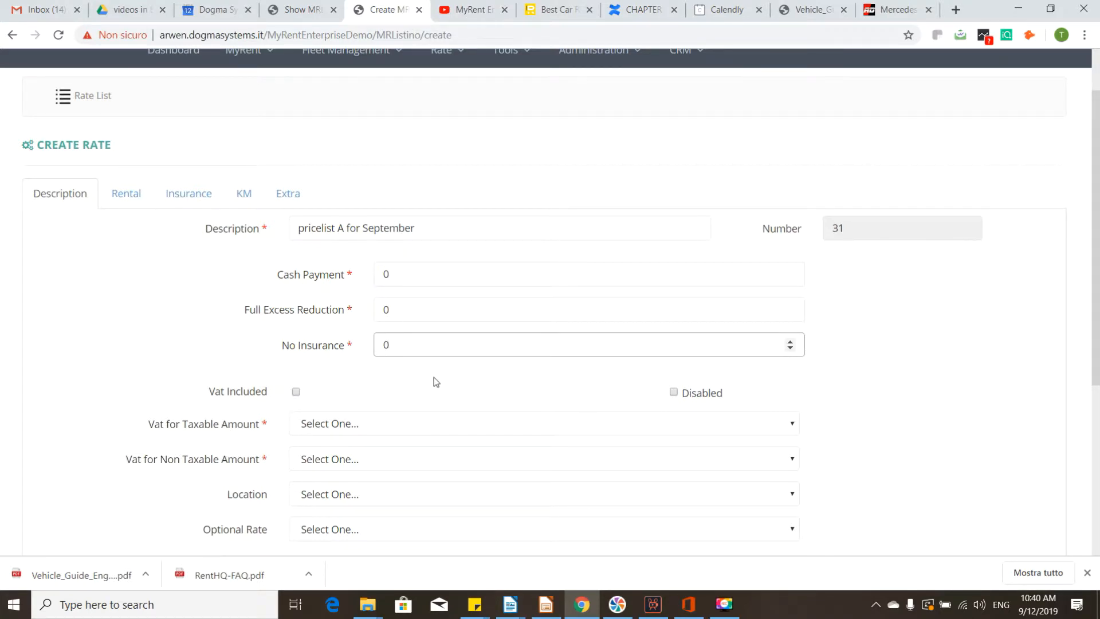
- Mark VAT as included and set the VAT for both taxable and non-taxable amounts to IVA al 22%
{"action": "left_click", "coordinate": [296, 392]}
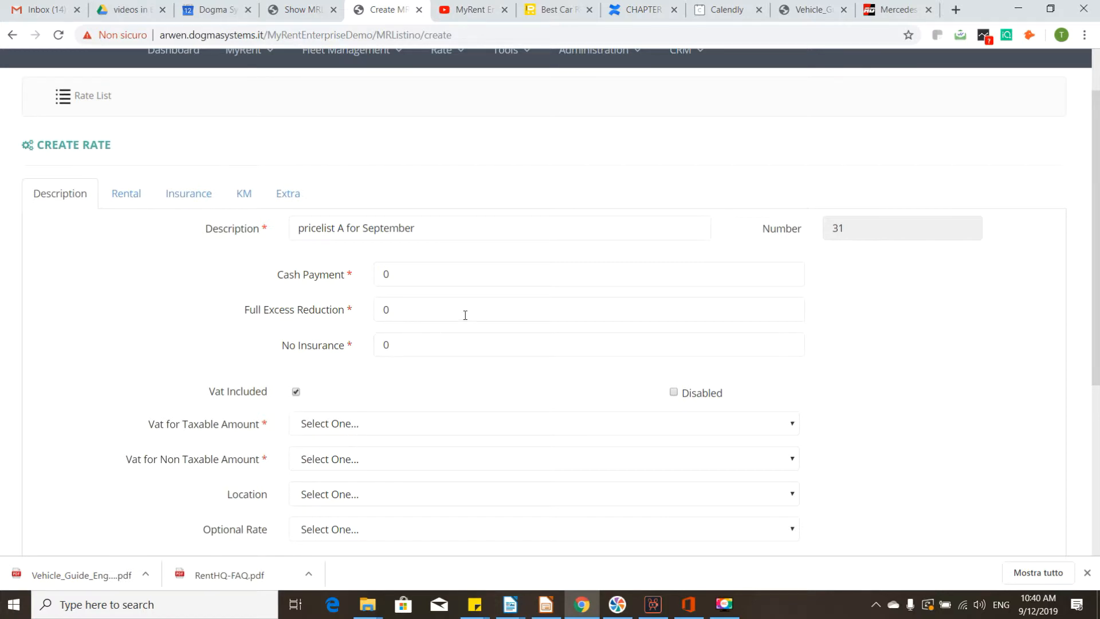
{"action": "scroll", "coordinate": [409, 366], "scroll_direction": "down", "scroll_amount": 1}
{"action": "left_click", "coordinate": [362, 356]}
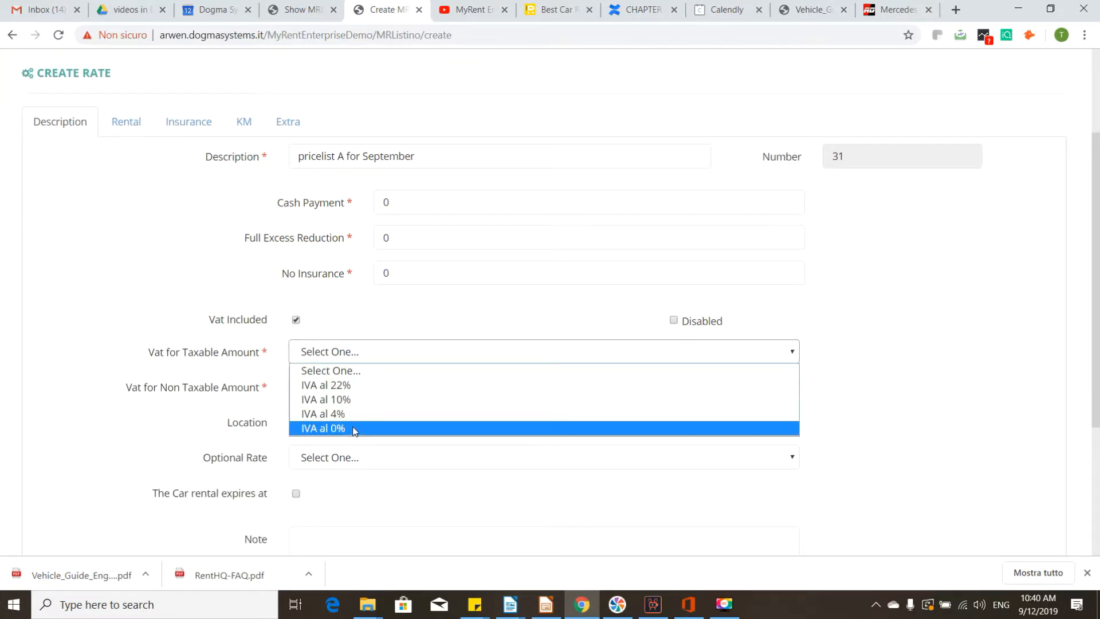
{"action": "left_click", "coordinate": [357, 386]}
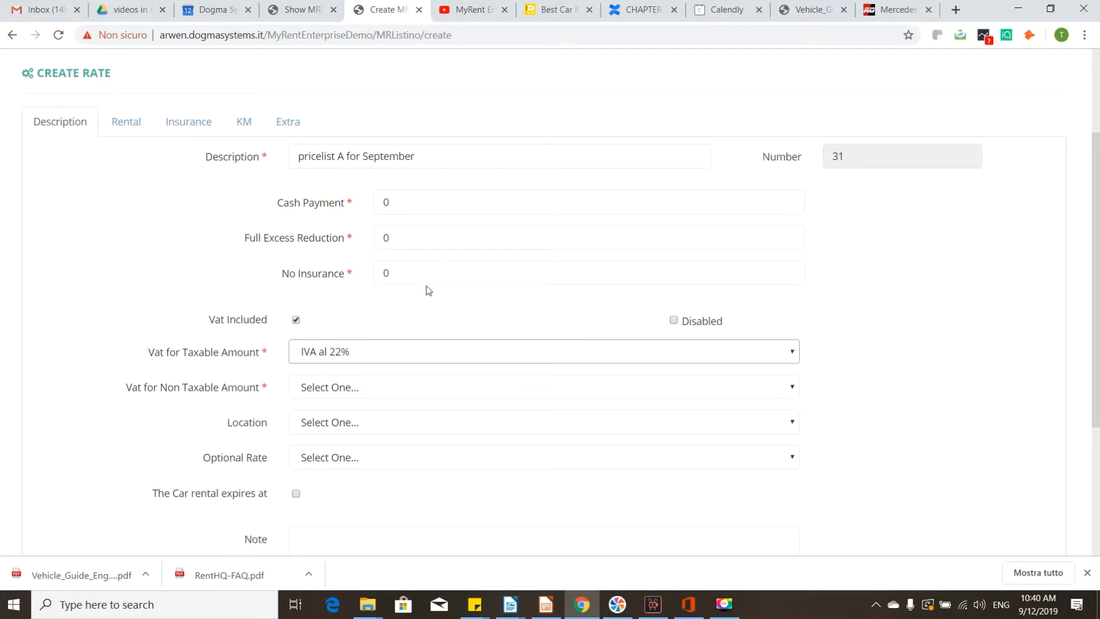
{"action": "scroll", "coordinate": [527, 325], "scroll_direction": "down", "scroll_amount": 1}
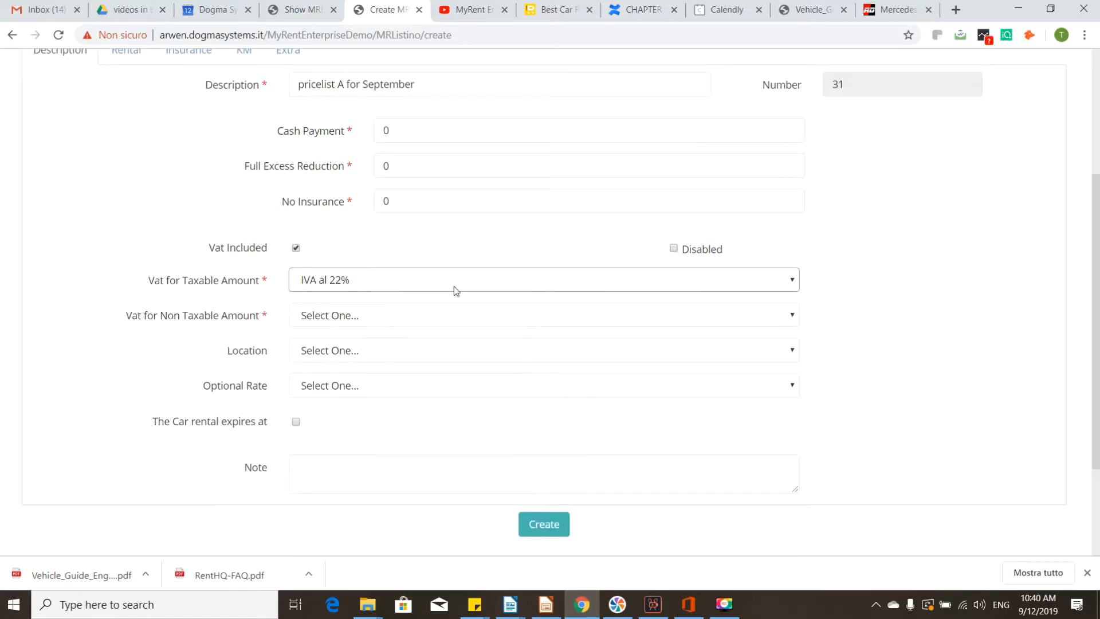
{"action": "left_click", "coordinate": [342, 319]}
{"action": "left_click", "coordinate": [342, 319]}
{"action": "left_click", "coordinate": [342, 319]}
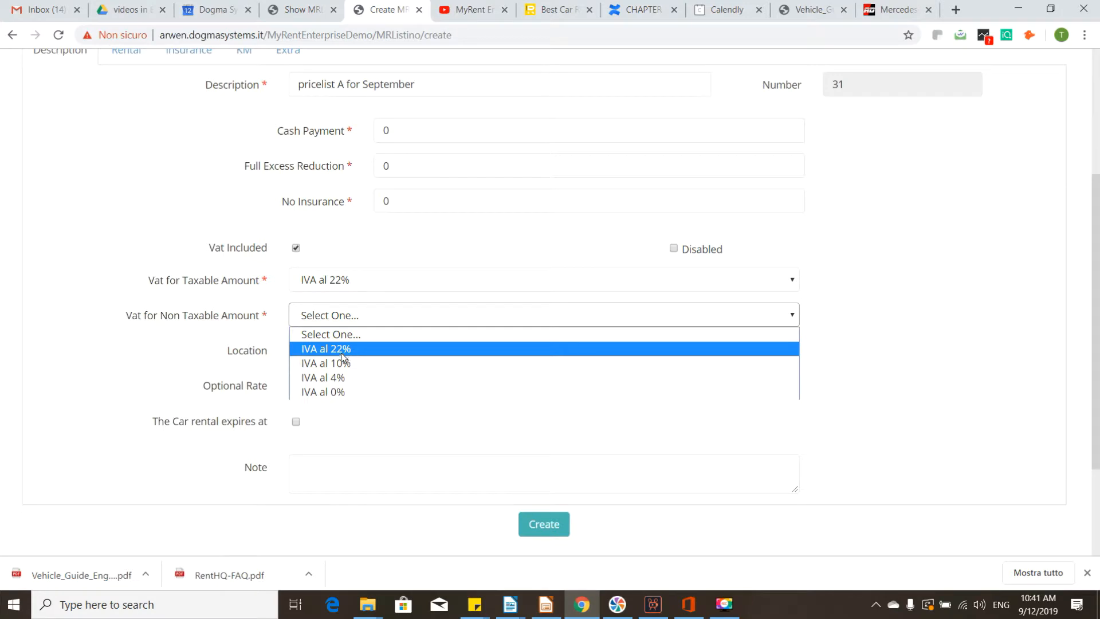
{"action": "left_click", "coordinate": [341, 349]}
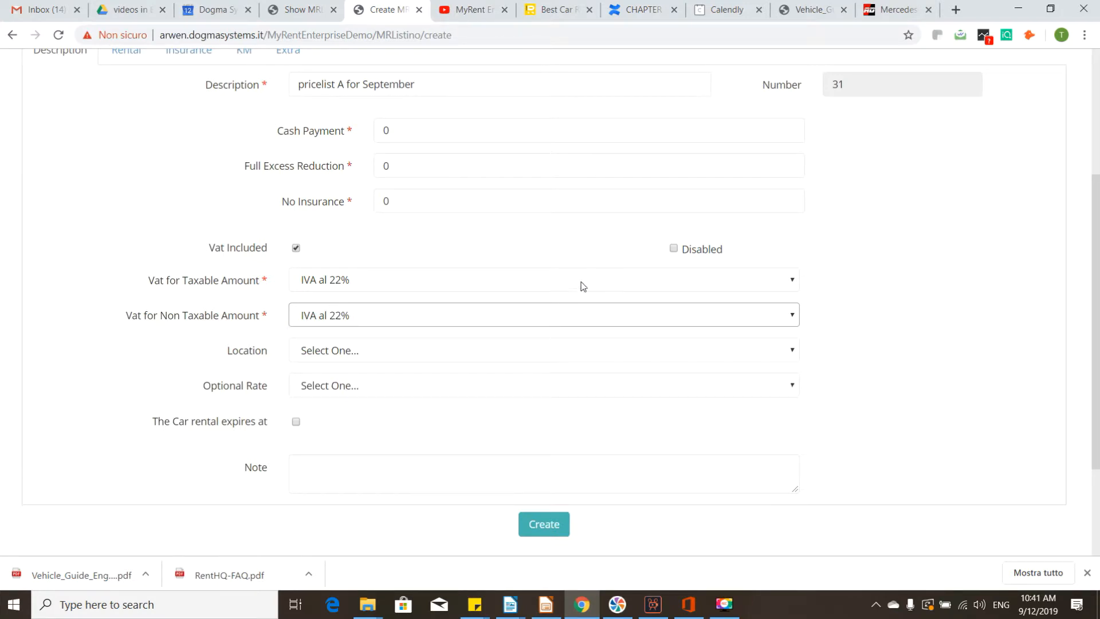
- Review the locations available for the rate without choosing one
{"action": "scroll", "coordinate": [583, 292], "scroll_direction": "down", "scroll_amount": 1}
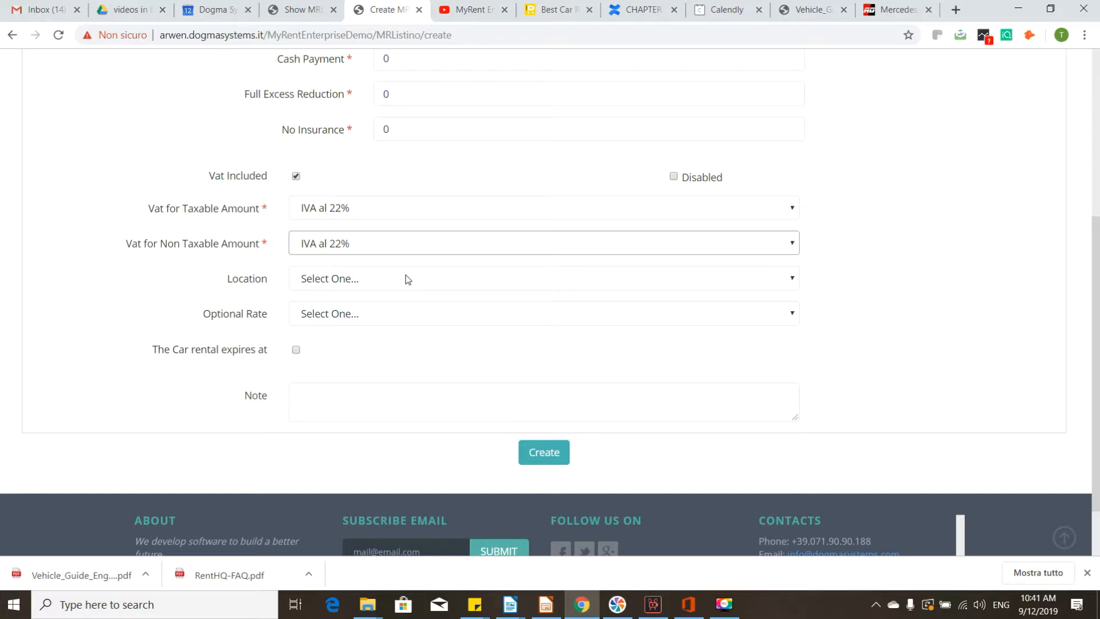
{"action": "left_click", "coordinate": [408, 279]}
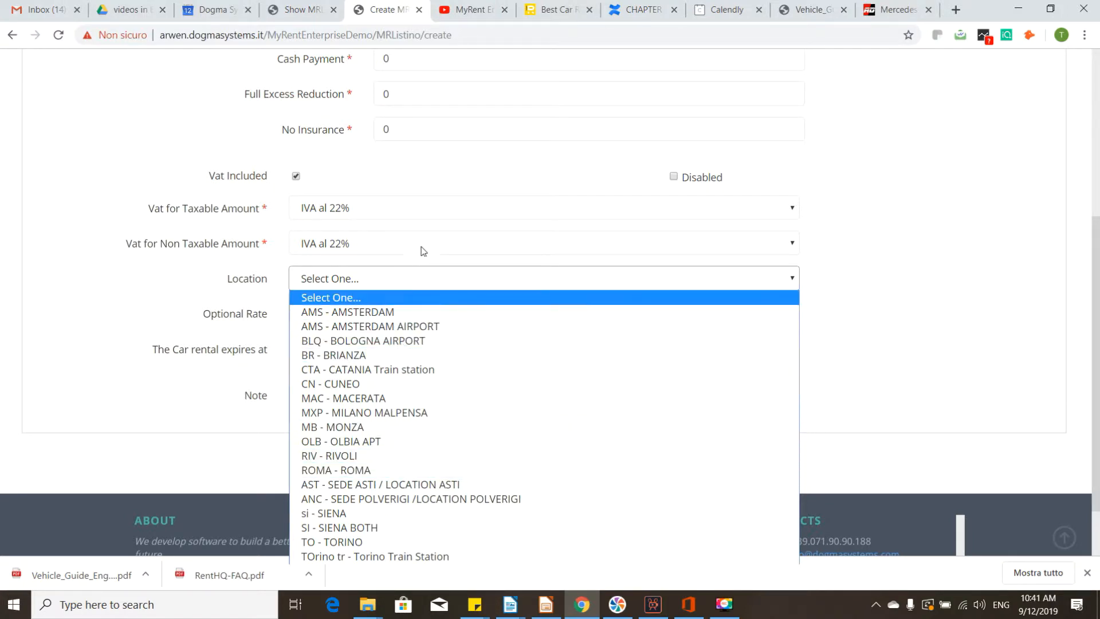
{"action": "left_click", "coordinate": [247, 301]}
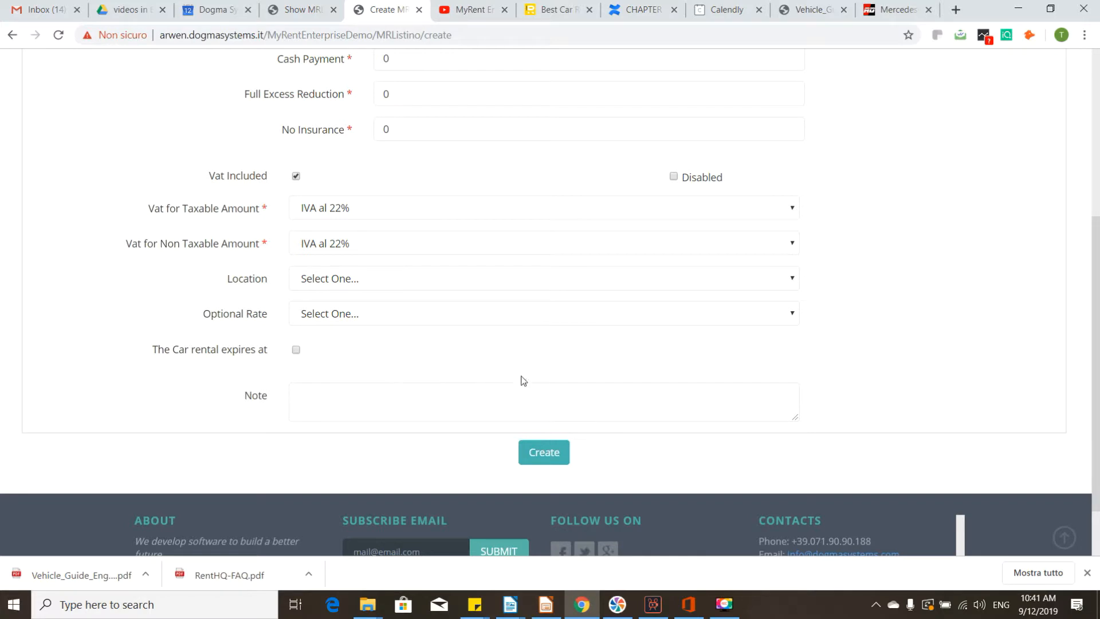
- Review the rates available as Optional Rate without choosing one
{"action": "left_click", "coordinate": [354, 319]}
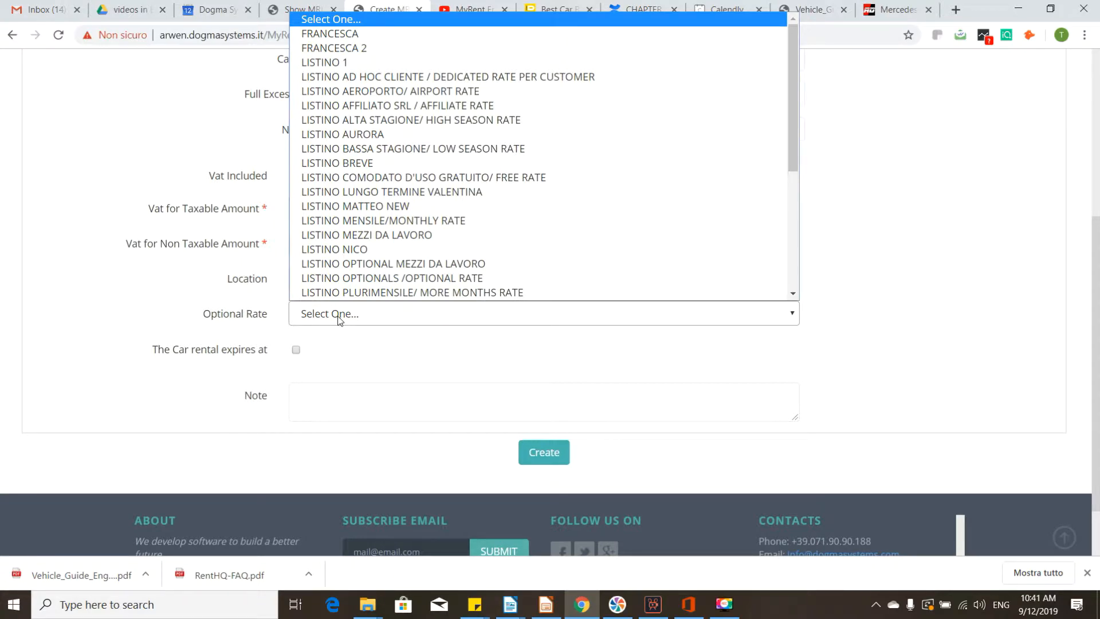
{"action": "scroll", "coordinate": [372, 252], "scroll_direction": "down", "scroll_amount": 1}
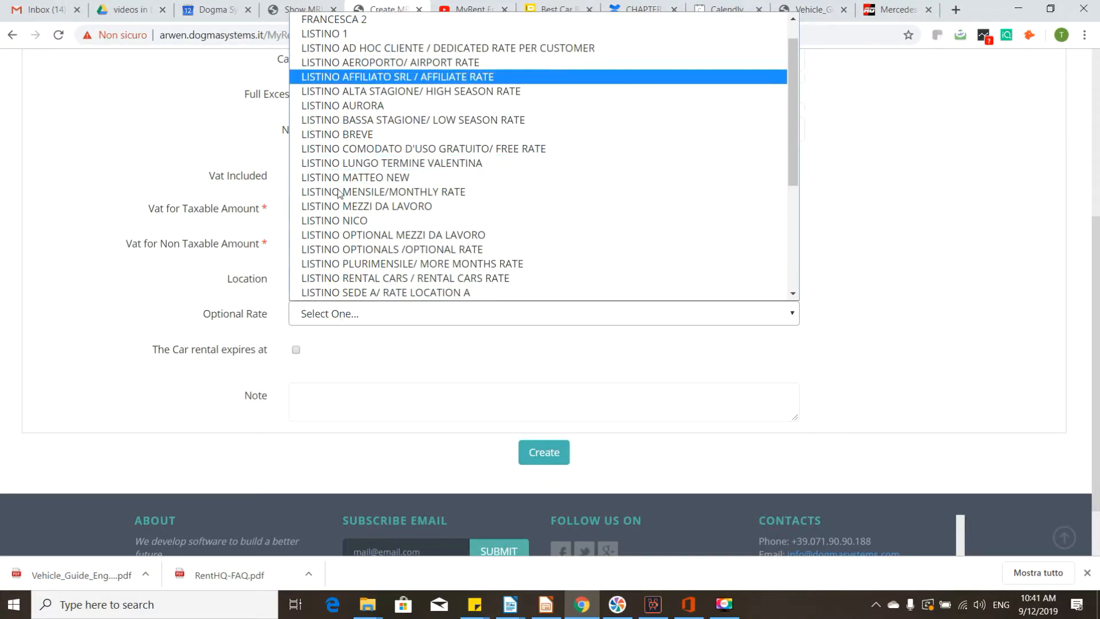
{"action": "left_click", "coordinate": [259, 315]}
{"action": "left_click", "coordinate": [366, 318]}
{"action": "left_click", "coordinate": [434, 366]}
{"action": "left_click", "coordinate": [435, 366]}
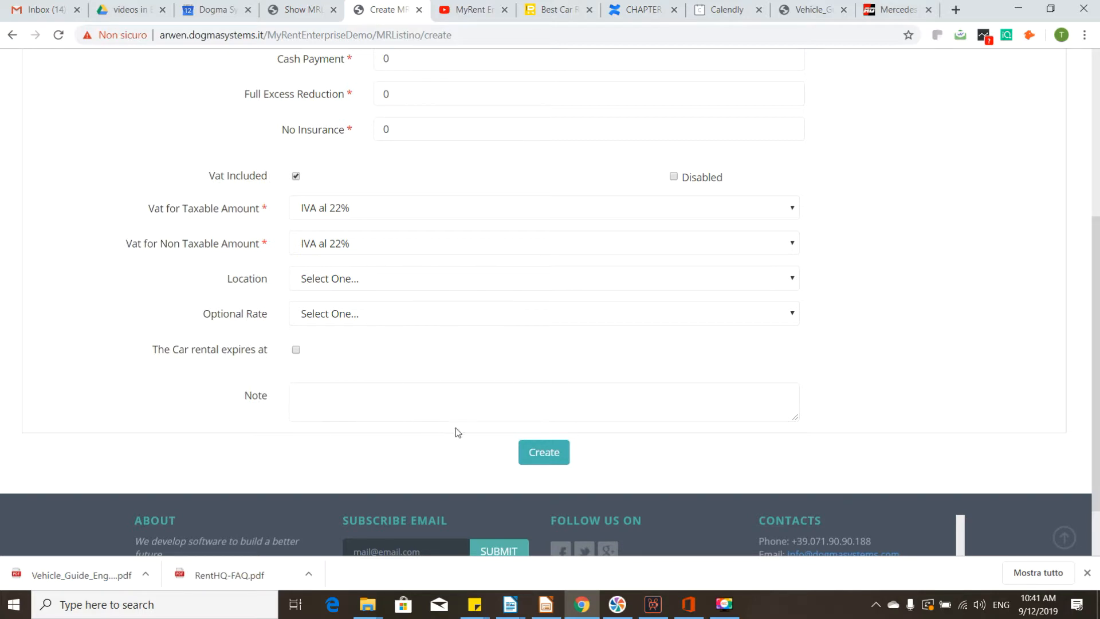
- Create the rate and open its Rental section with the class groups and amounts
{"action": "scroll", "coordinate": [533, 370], "scroll_direction": "down", "scroll_amount": 2}
{"action": "left_click", "coordinate": [550, 381]}
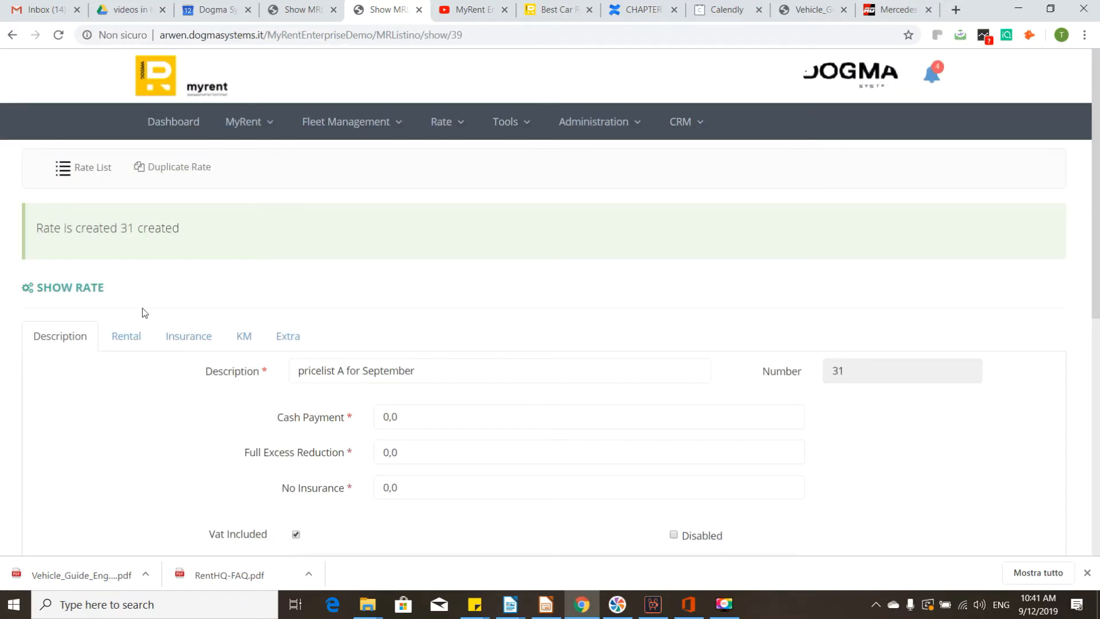
{"action": "left_click", "coordinate": [137, 337]}
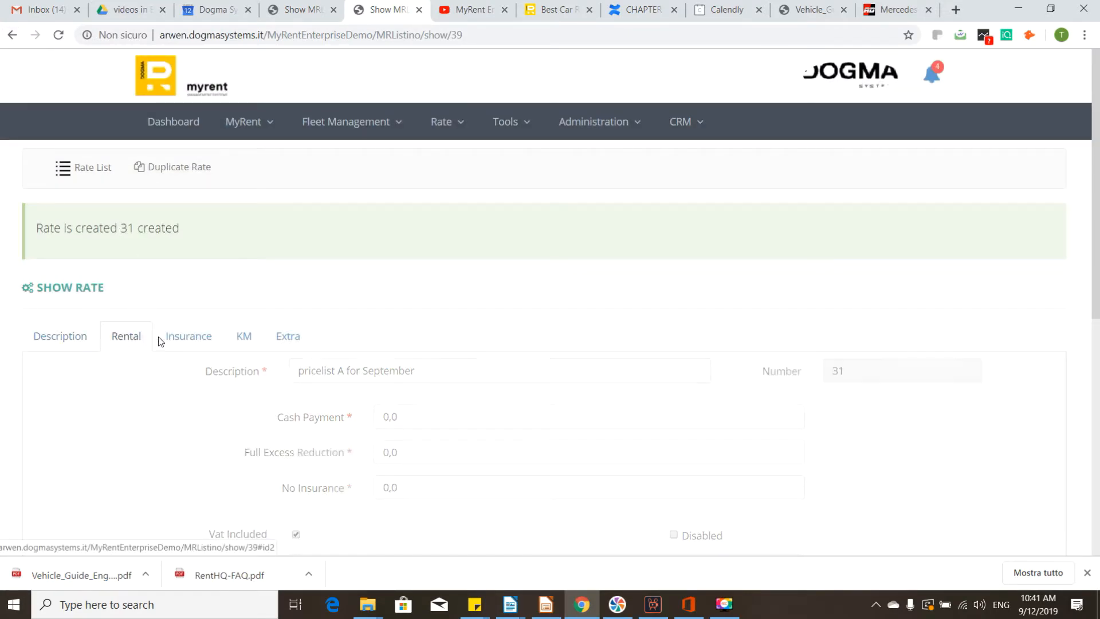
{"action": "scroll", "coordinate": [418, 206], "scroll_direction": "down", "scroll_amount": 5}
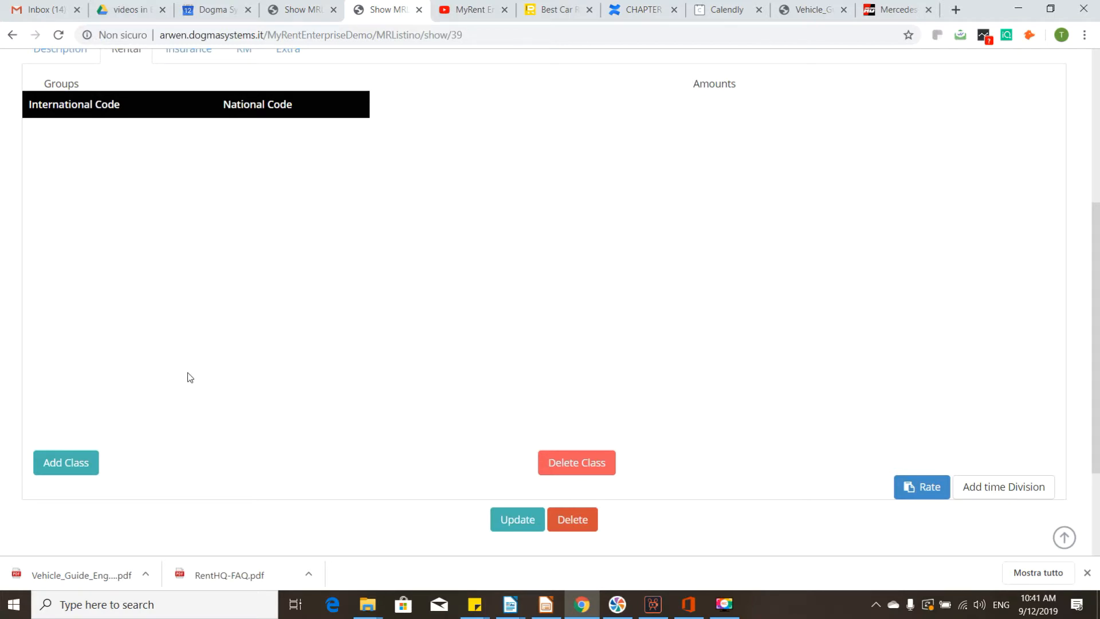
{"action": "scroll", "coordinate": [213, 344], "scroll_direction": "up", "scroll_amount": 3}
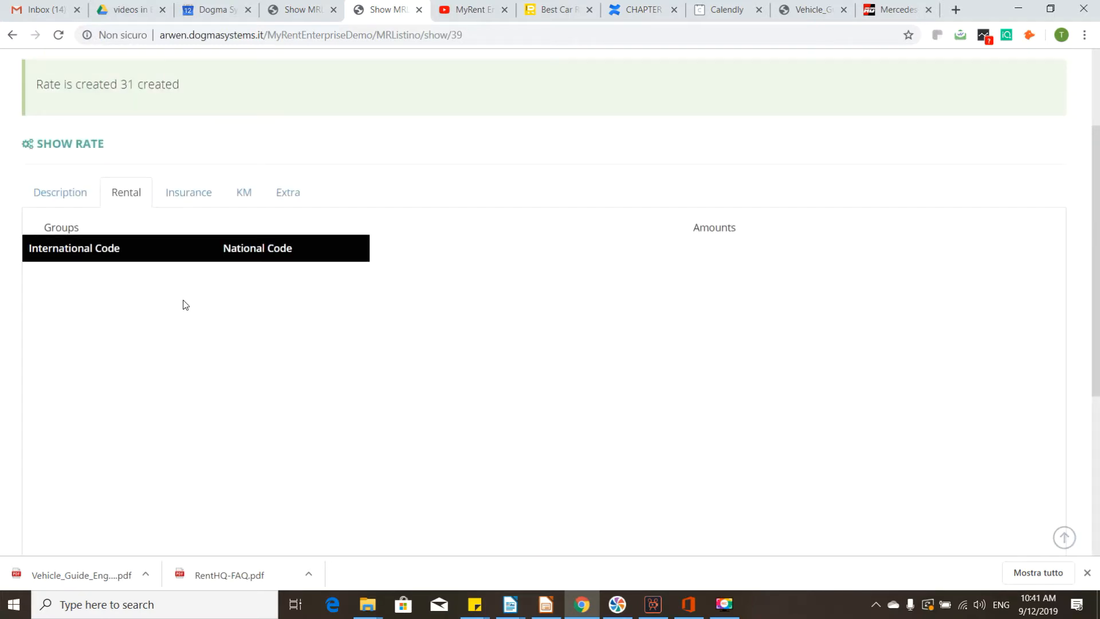
{"action": "scroll", "coordinate": [213, 310], "scroll_direction": "down", "scroll_amount": 3}
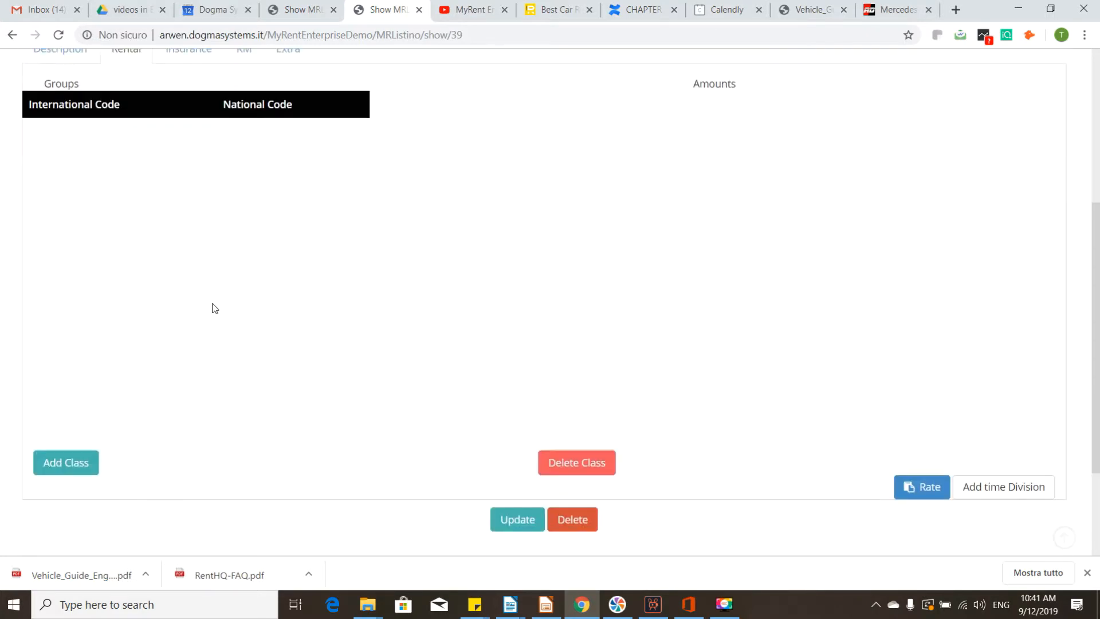
- Add the classes E / E / ECONOMY and F / F / FAMILY to the rate
{"action": "left_click", "coordinate": [80, 463]}
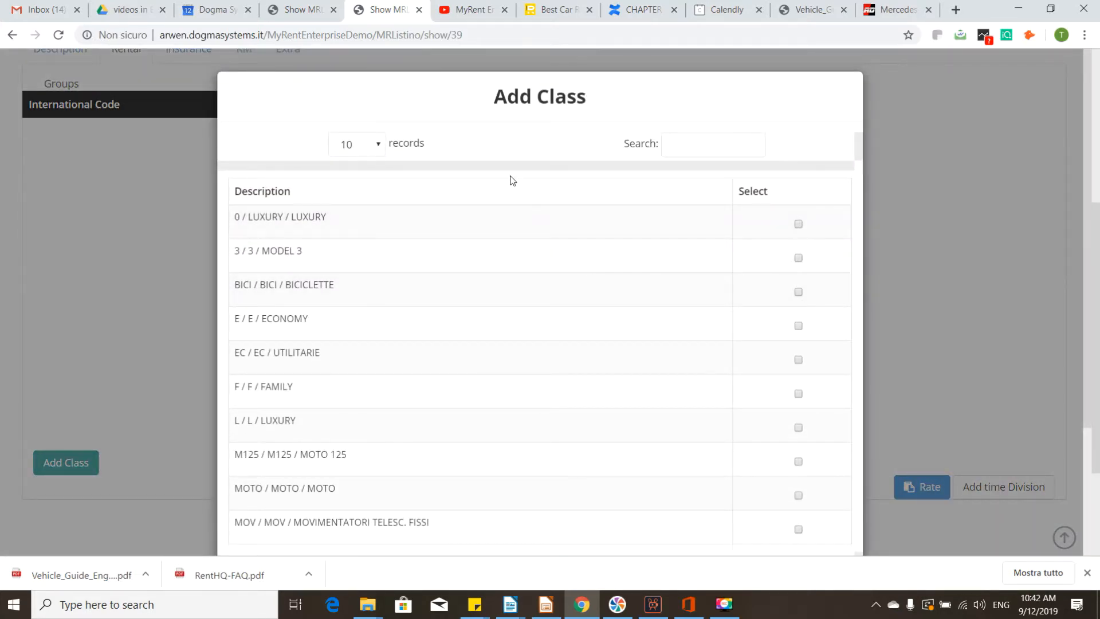
{"action": "scroll", "coordinate": [510, 179], "scroll_direction": "down", "scroll_amount": 3}
{"action": "left_click", "coordinate": [798, 251]}
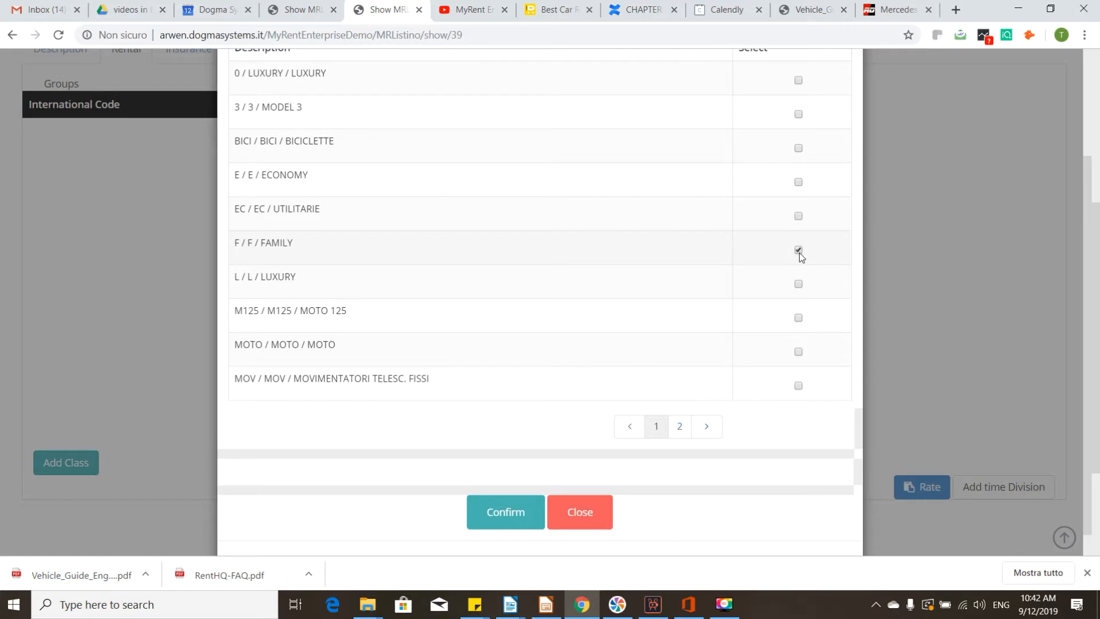
{"action": "left_click", "coordinate": [798, 182]}
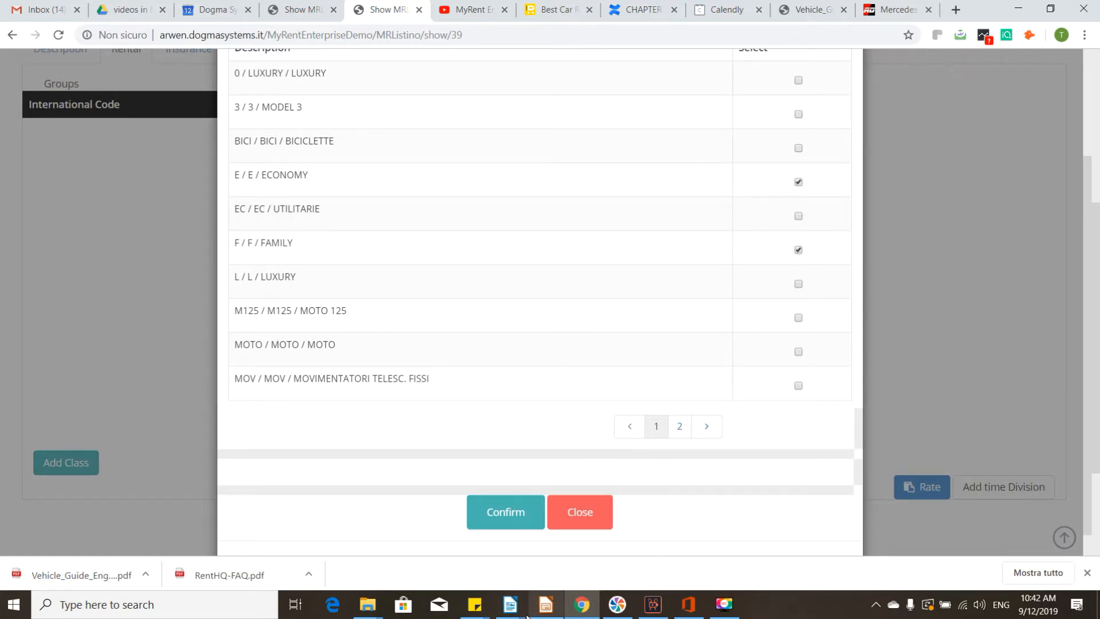
{"action": "left_click", "coordinate": [511, 515]}
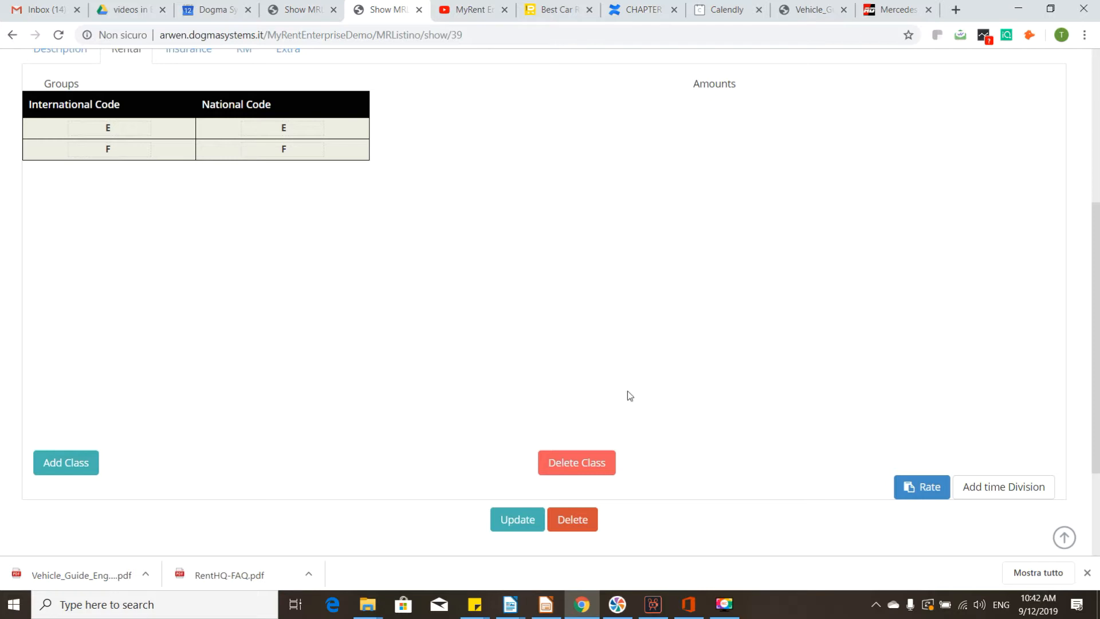
- Inspect the international and national codes of the F and E class rows in the groups table
{"action": "left_click", "coordinate": [135, 125]}
{"action": "scroll", "coordinate": [275, 175], "scroll_direction": "up", "scroll_amount": 1}
{"action": "left_click", "coordinate": [279, 223]}
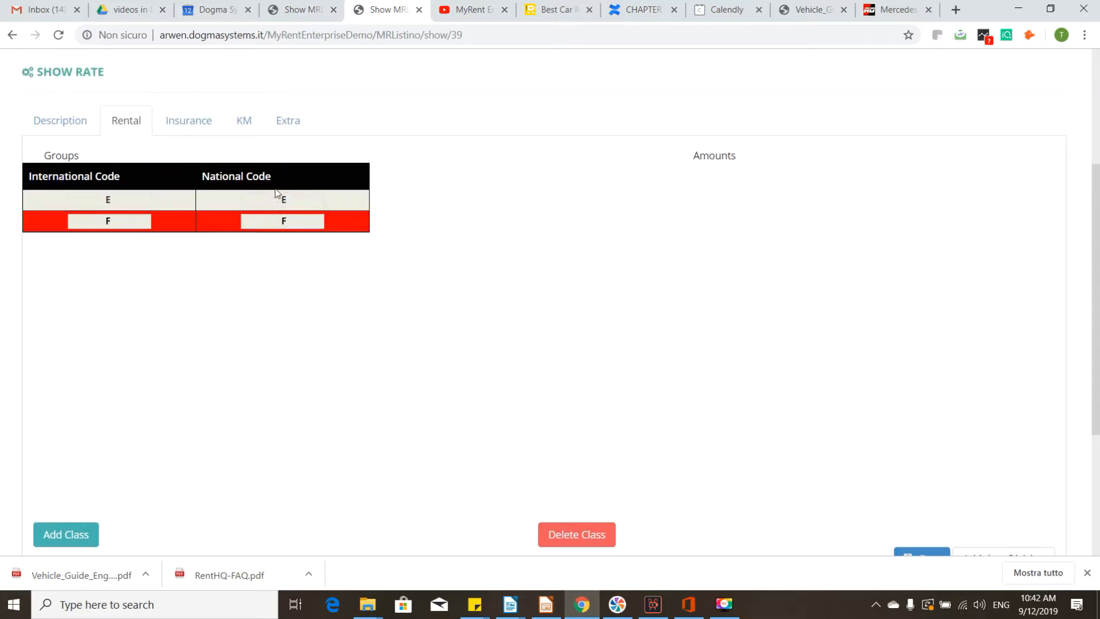
{"action": "left_click", "coordinate": [163, 198]}
{"action": "double_click", "coordinate": [275, 200]}
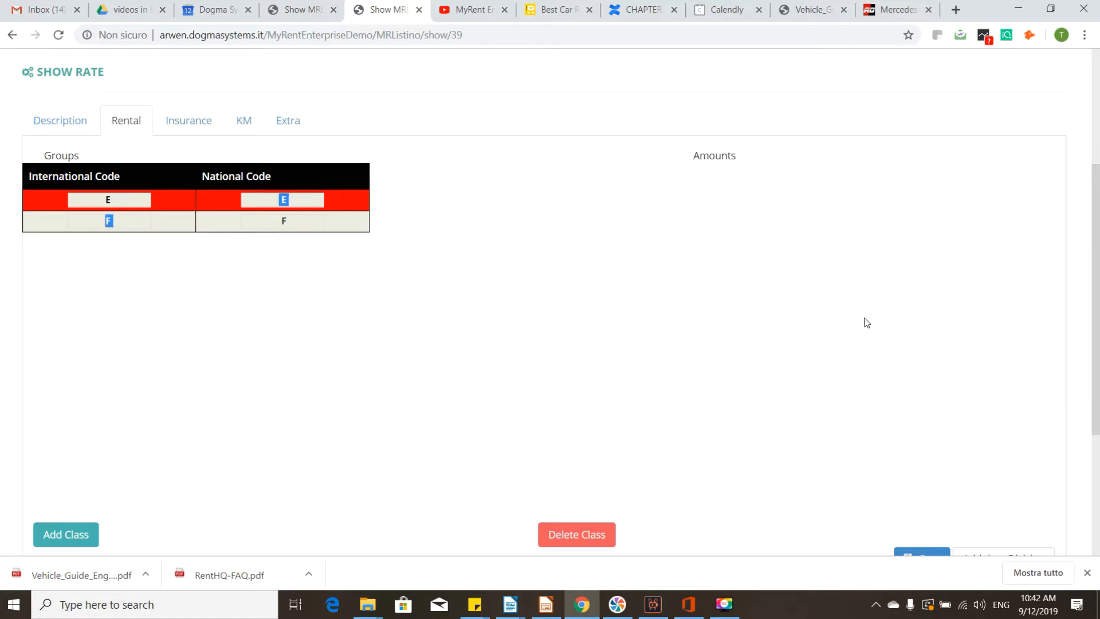
- Add a time division with a minimum of 2 and a maximum of 3 days to the rental amounts
{"action": "scroll", "coordinate": [839, 303], "scroll_direction": "down", "scroll_amount": 1}
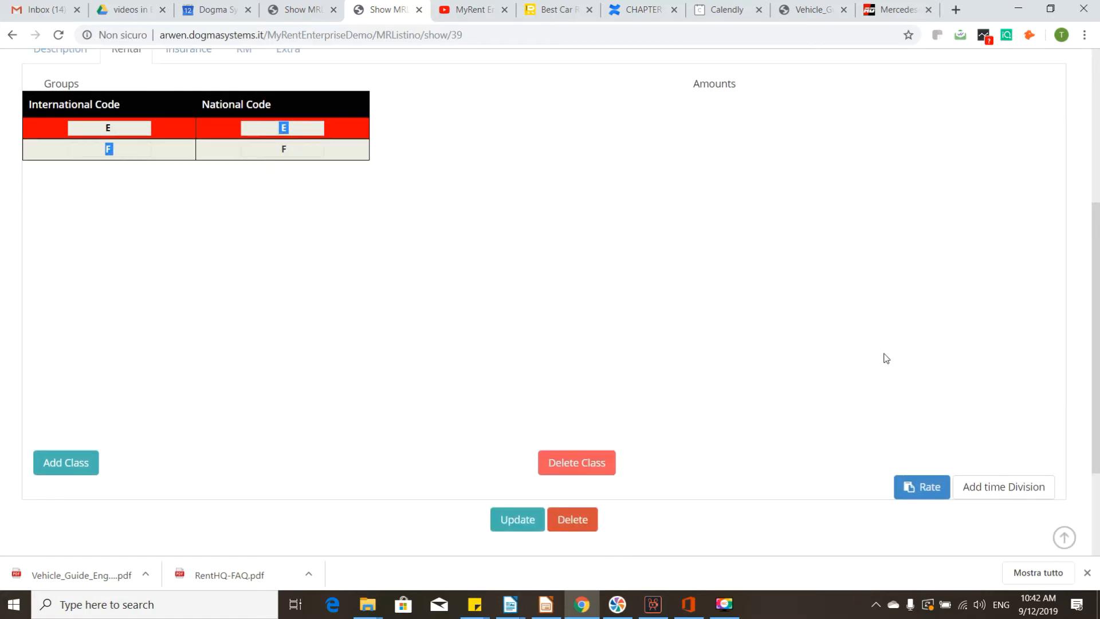
{"action": "left_click", "coordinate": [984, 491]}
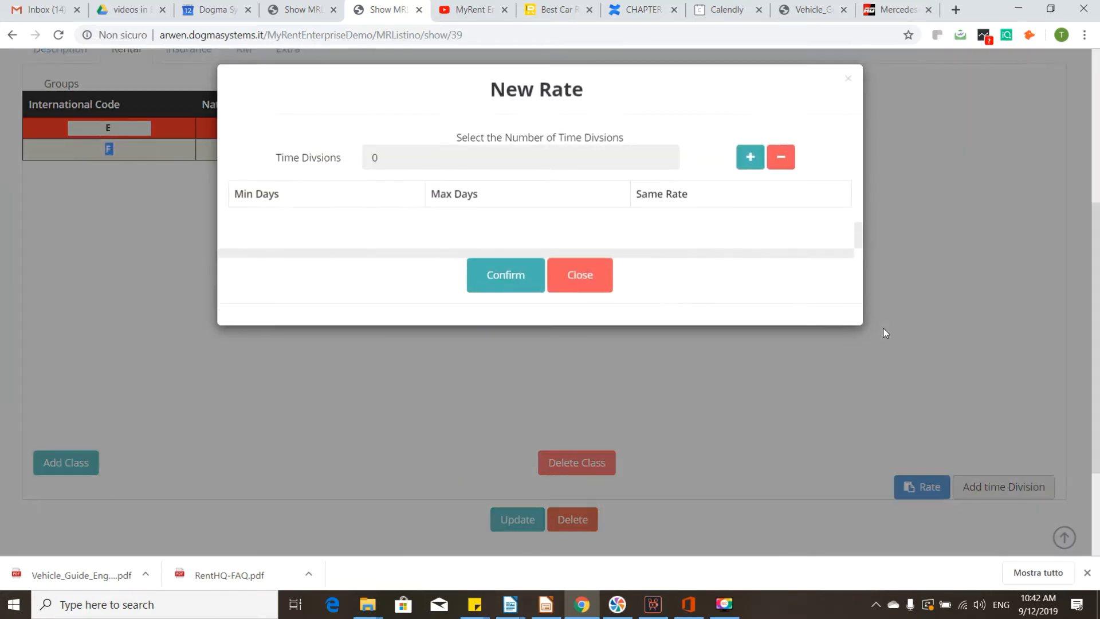
{"action": "left_click", "coordinate": [745, 167]}
{"action": "left_click", "coordinate": [393, 230]}
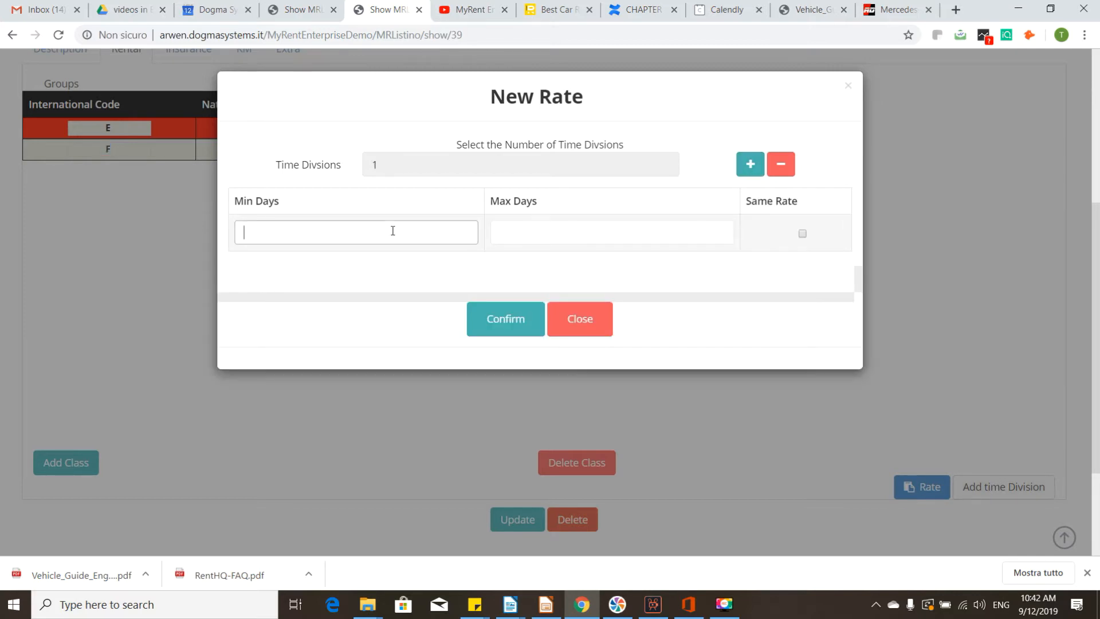
{"action": "type", "text": "2"}
{"action": "left_click", "coordinate": [496, 233]}
{"action": "type", "text": "3"}
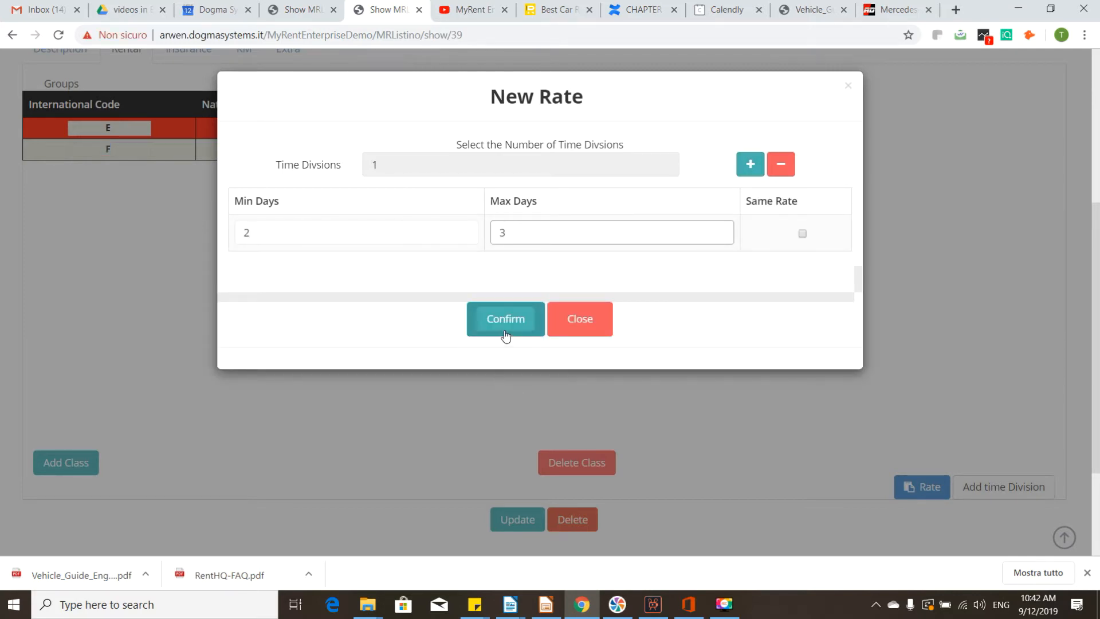
{"action": "left_click", "coordinate": [504, 332]}
{"action": "left_click", "coordinate": [570, 305]}
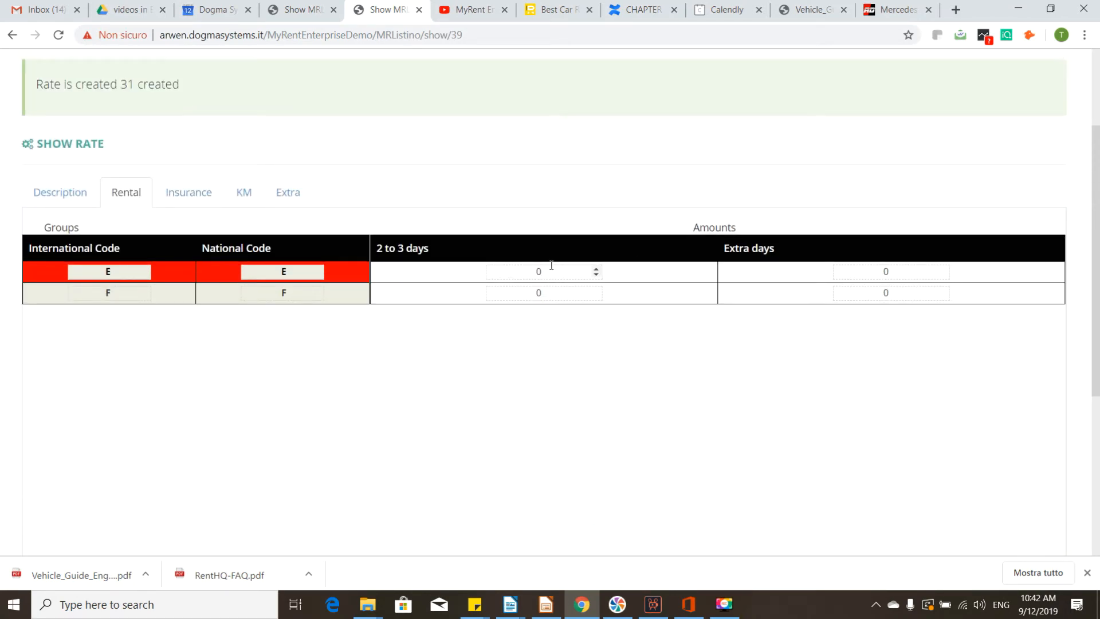
- Set class E's amounts to 30 for 2 to 3 days and 25 for extra days
{"action": "scroll", "coordinate": [950, 257], "scroll_direction": "down", "scroll_amount": 3}
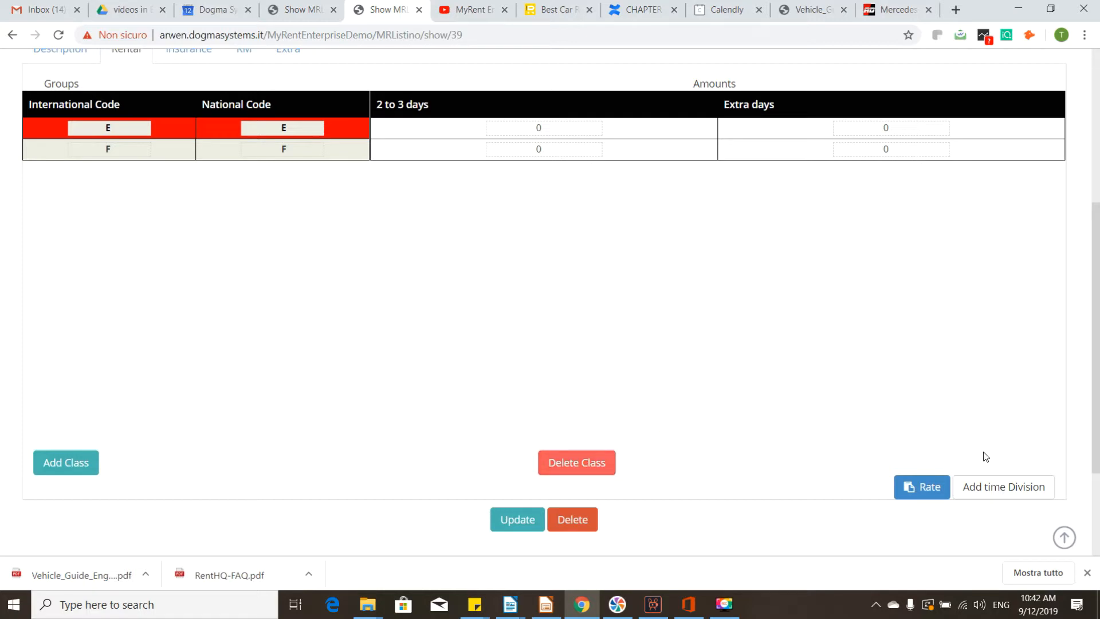
{"action": "double_click", "coordinate": [569, 133]}
{"action": "type", "text": "30"}
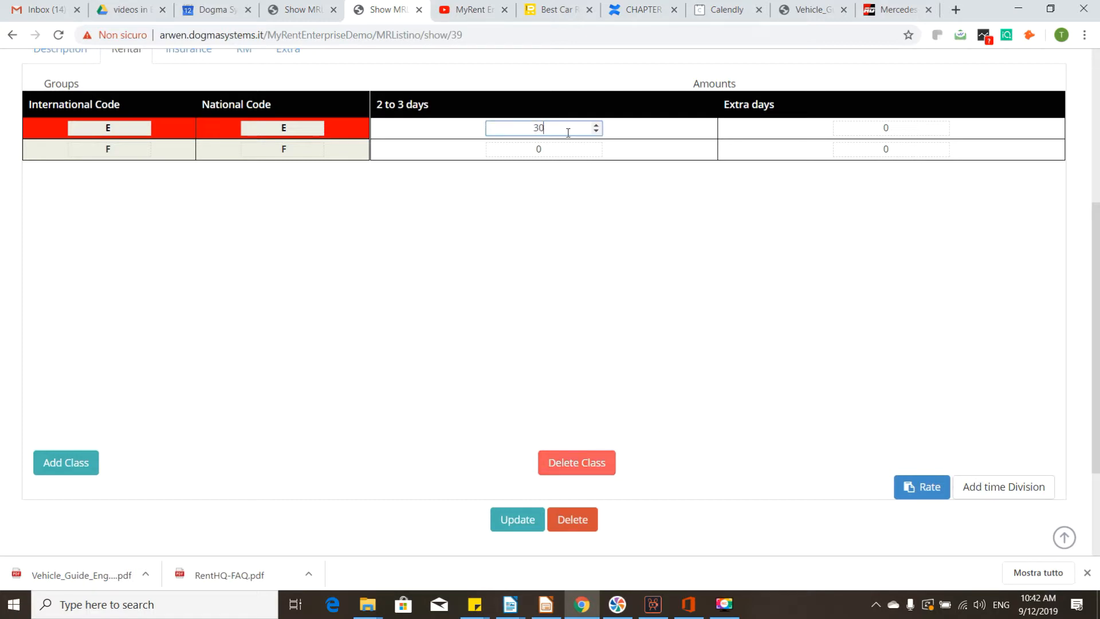
{"action": "key", "text": "Tab"}
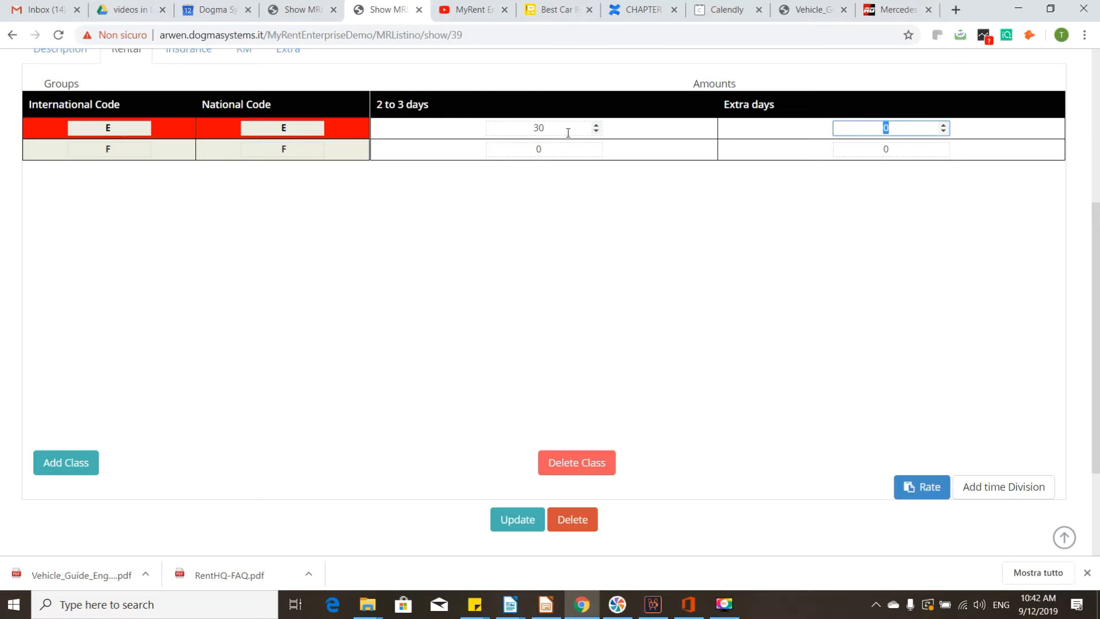
{"action": "type", "text": "25"}
- Set class F's amounts to 50 for 2 to 3 days and 40 for extra days
{"action": "left_click", "coordinate": [540, 149]}
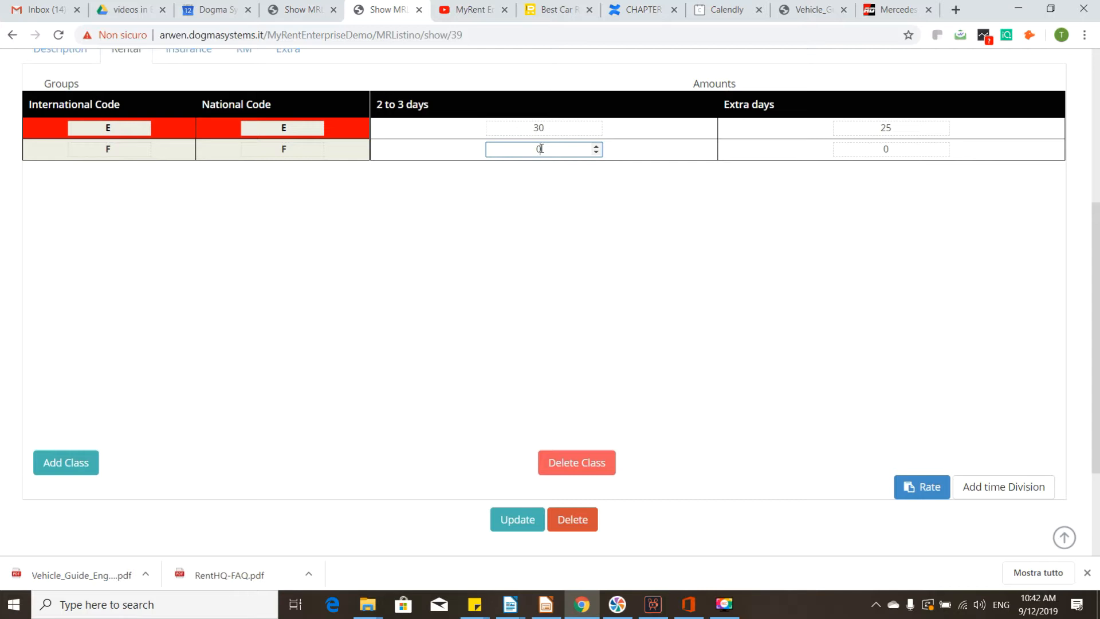
{"action": "left_click", "coordinate": [141, 150]}
{"action": "left_click", "coordinate": [577, 150]}
{"action": "double_click", "coordinate": [581, 149]}
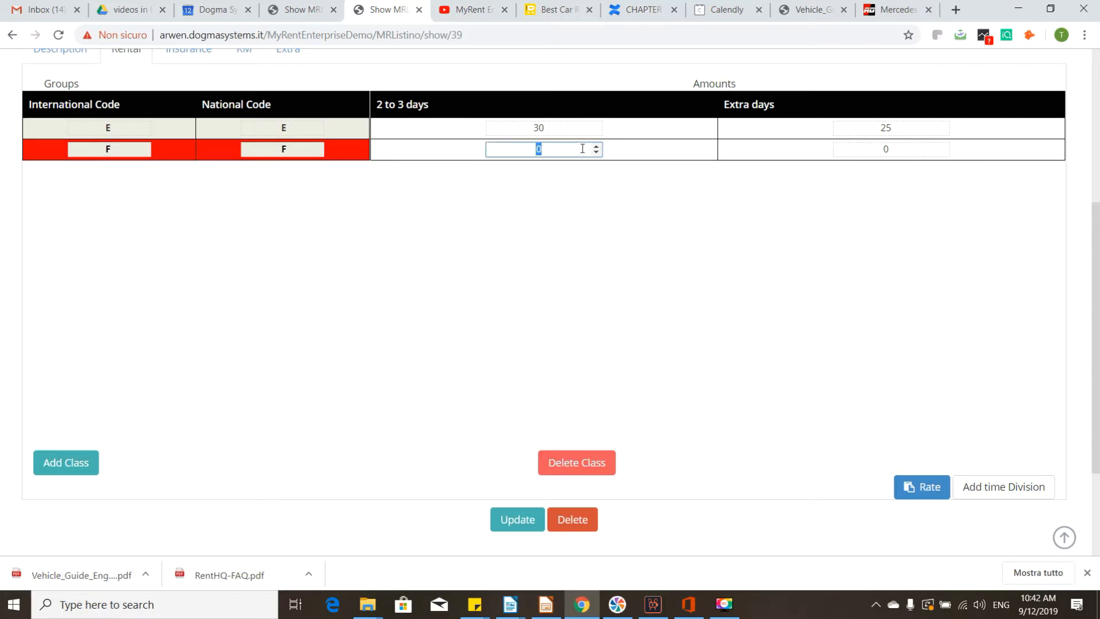
{"action": "type", "text": "4"}
{"action": "key", "text": "BackSpace"}
{"action": "type", "text": "50"}
{"action": "key", "text": "Tab"}
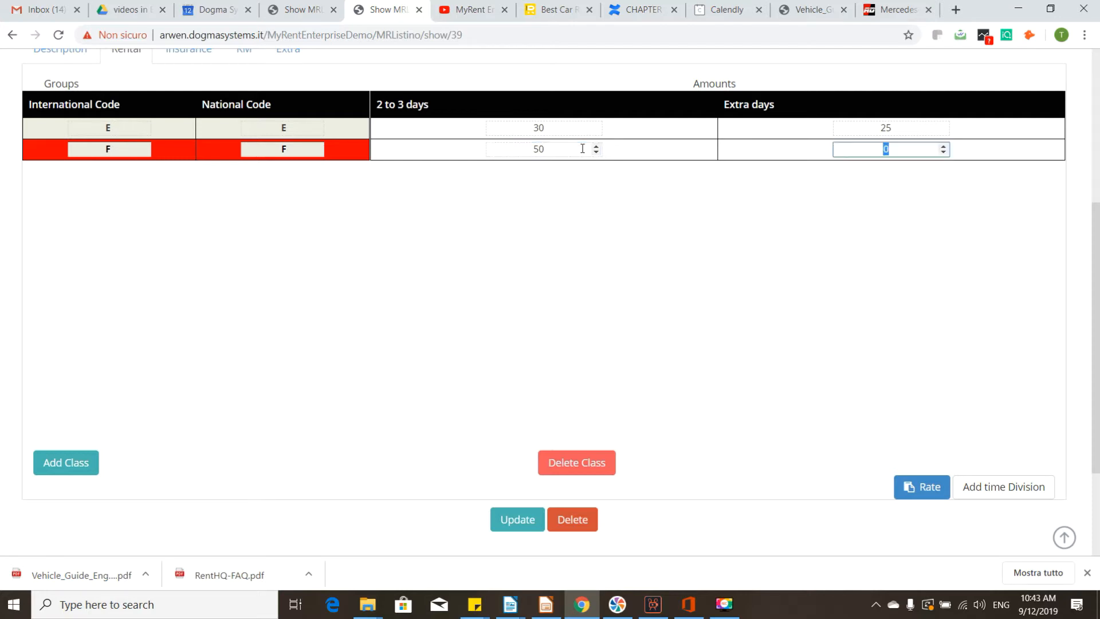
{"action": "type", "text": "7"}
{"action": "type", "text": "40"}
- Add a second time division with both the minimum and maximum days set to 7
{"action": "left_click", "coordinate": [978, 487]}
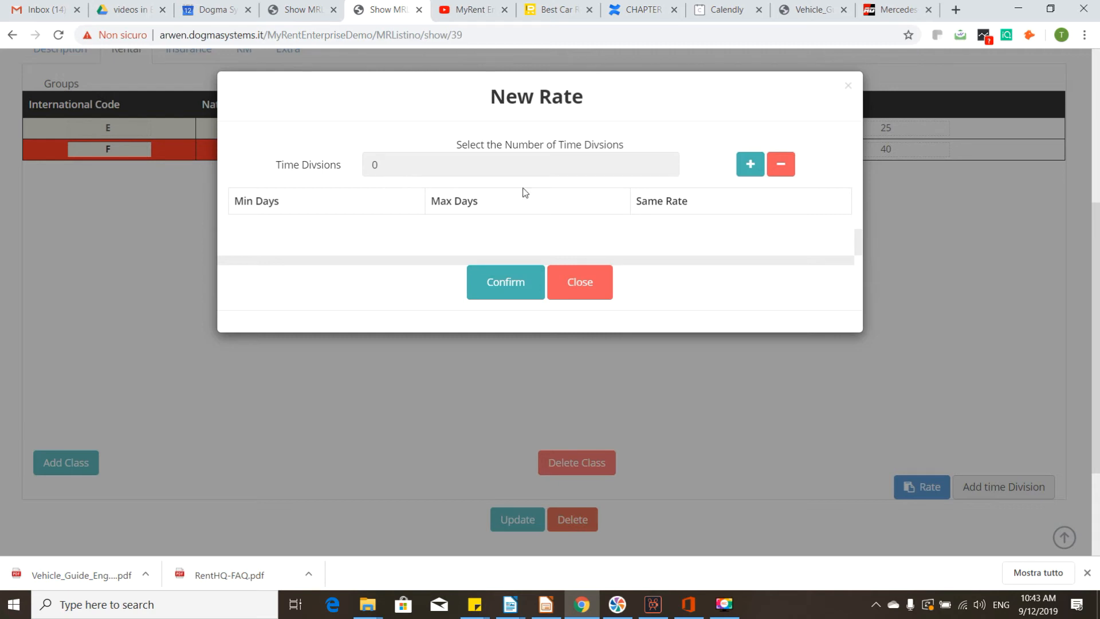
{"action": "left_click", "coordinate": [746, 167]}
{"action": "left_click", "coordinate": [311, 233]}
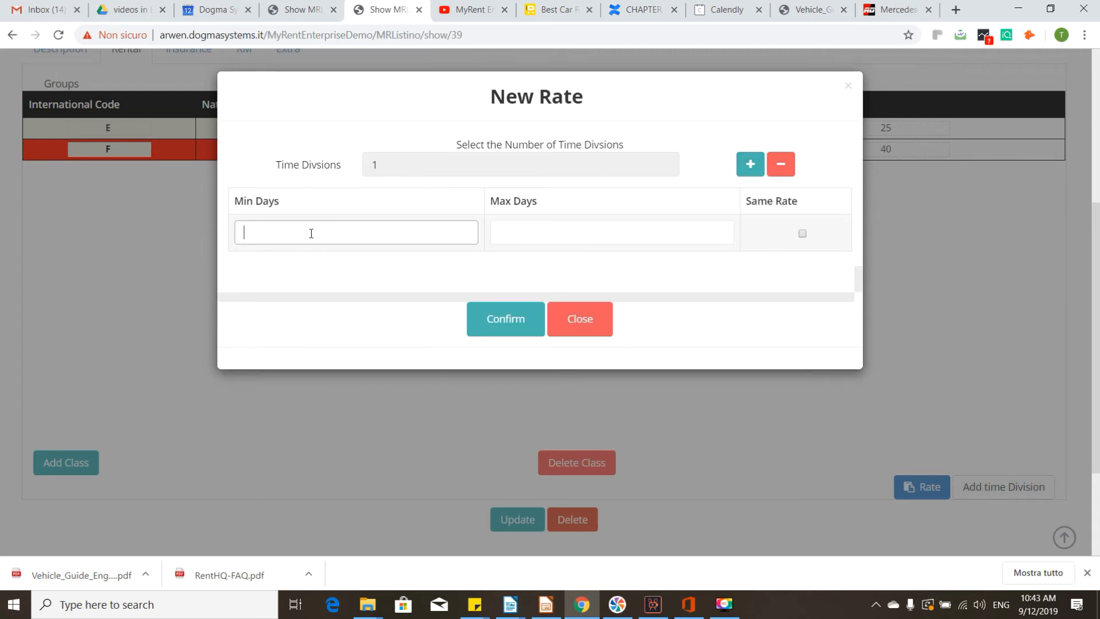
{"action": "type", "text": "7"}
{"action": "left_click", "coordinate": [531, 243]}
{"action": "type", "text": "7"}
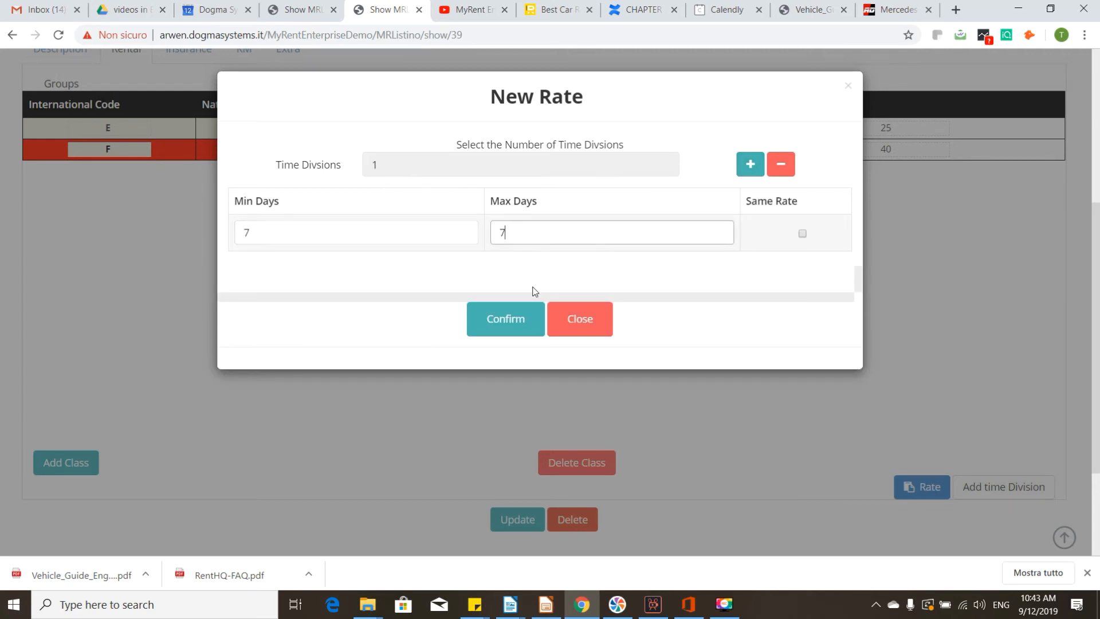
{"action": "left_click", "coordinate": [518, 322]}
- Add a third time division with minimum and maximum days both 30 and Same Rate enabled
{"action": "left_click", "coordinate": [955, 479]}
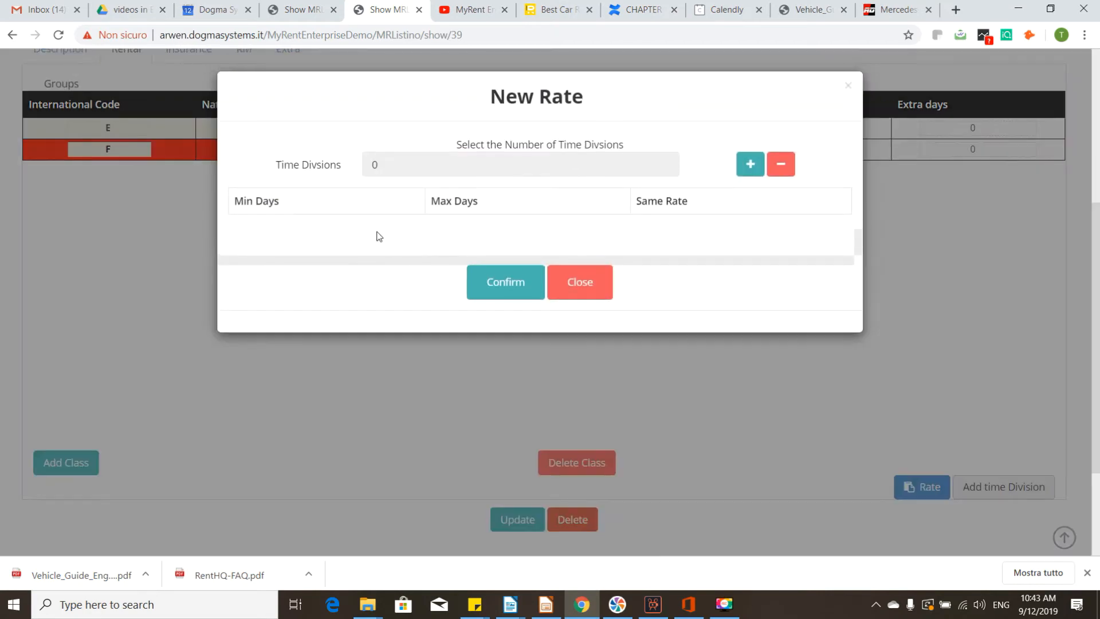
{"action": "left_click", "coordinate": [483, 276]}
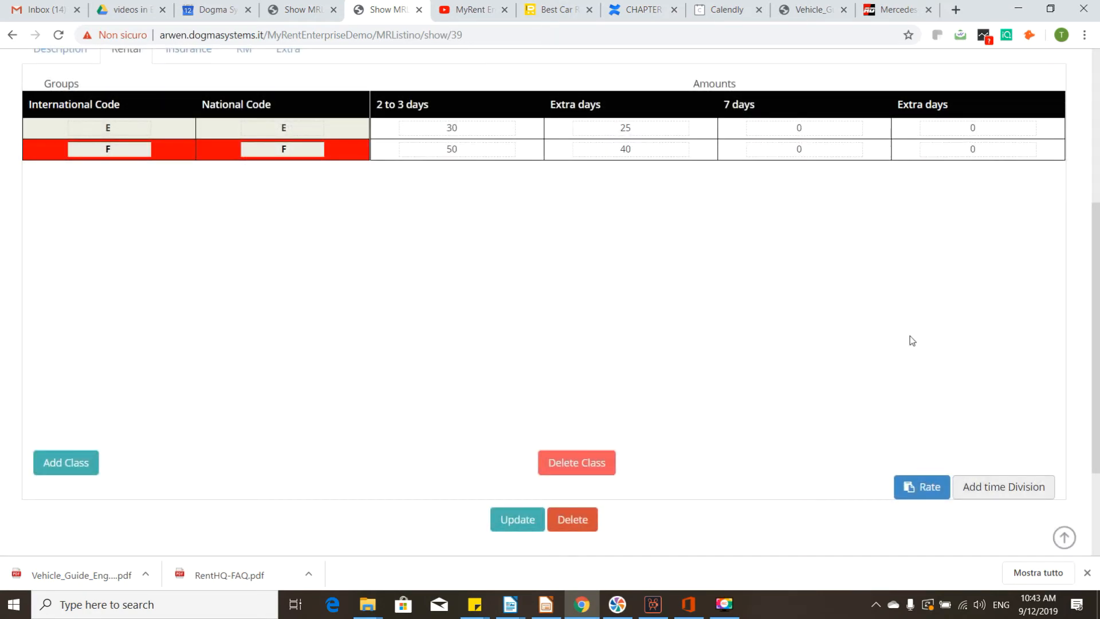
{"action": "left_click", "coordinate": [1003, 486]}
{"action": "left_click", "coordinate": [749, 166]}
{"action": "left_click", "coordinate": [439, 233]}
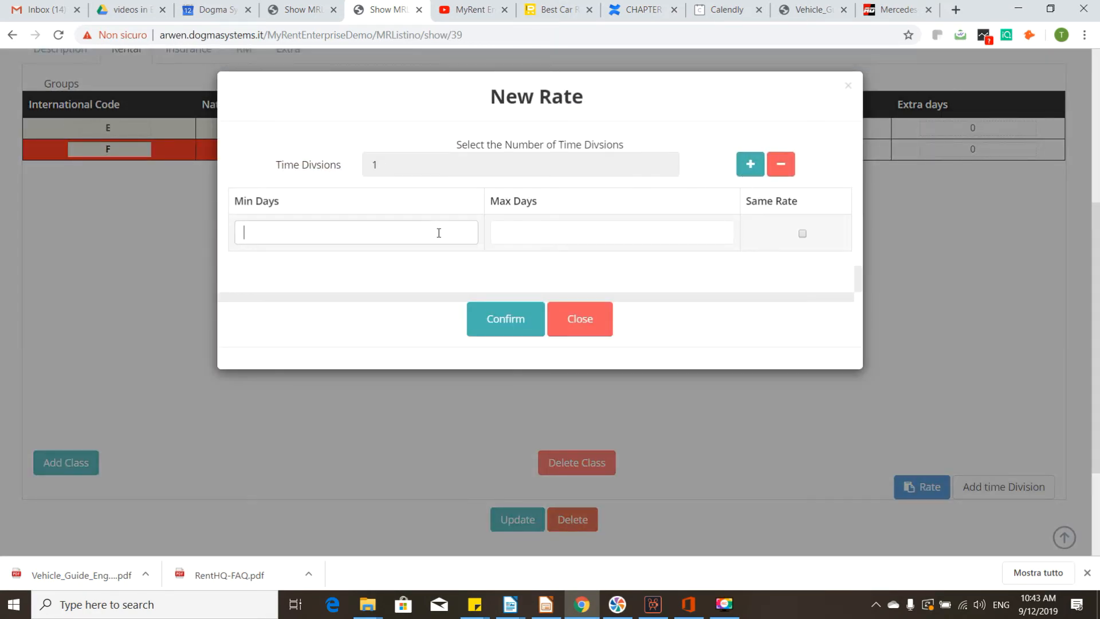
{"action": "type", "text": "30"}
{"action": "key", "text": "Tab"}
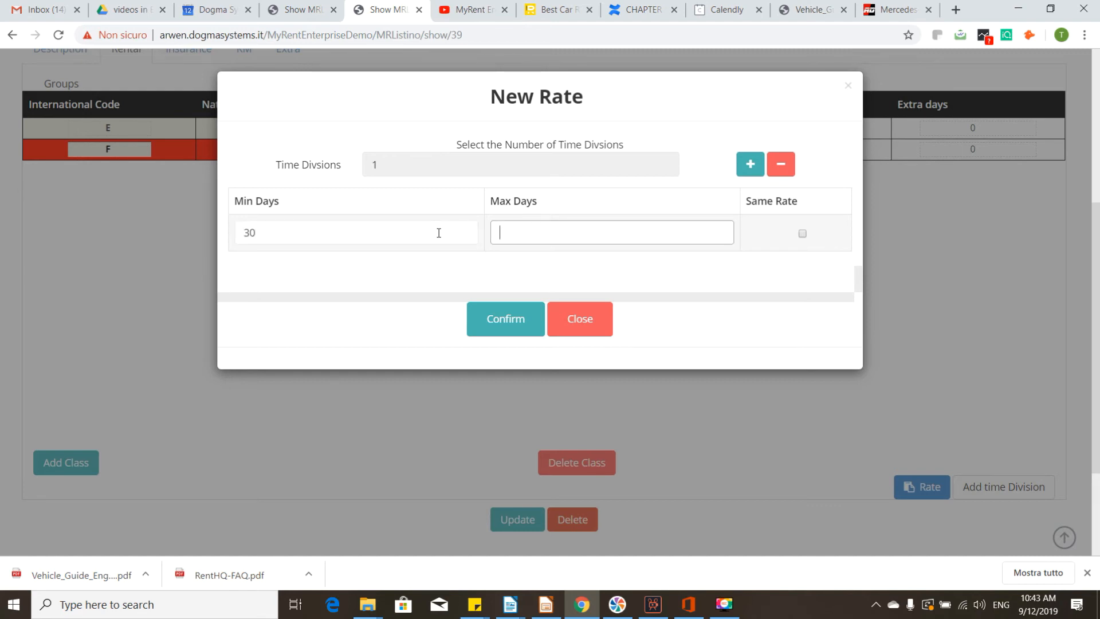
{"action": "type", "text": "30"}
{"action": "left_click", "coordinate": [803, 234]}
{"action": "left_click", "coordinate": [506, 318]}
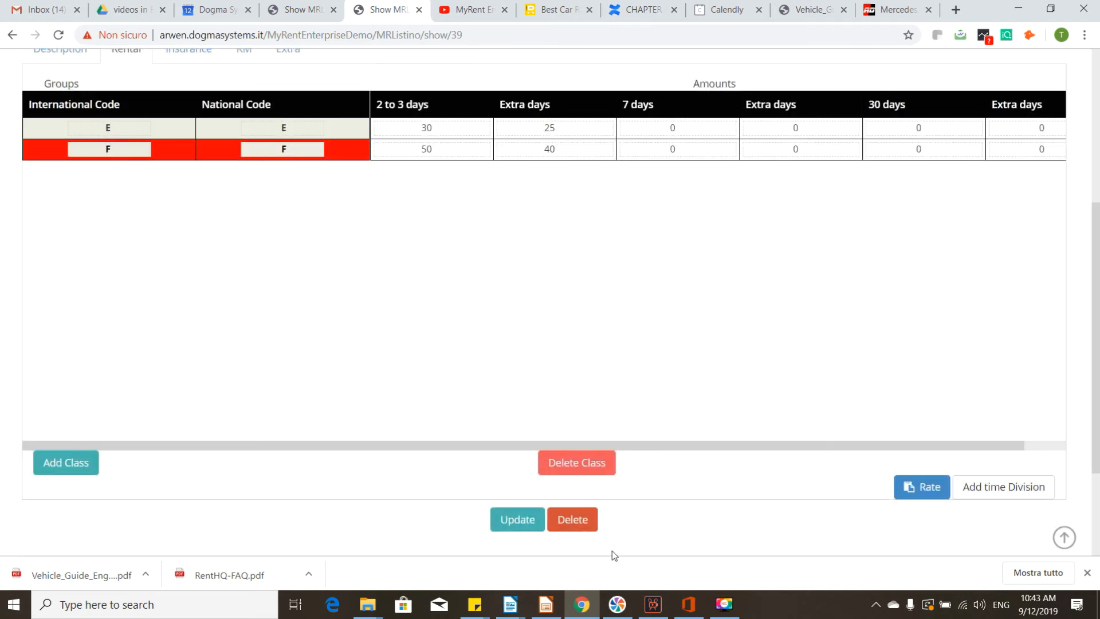
- Set class E's amounts for the 7-day division to 200 and its extra days to 20
{"action": "left_click_drag", "start_coordinate": [647, 443], "coordinate": [801, 453]}
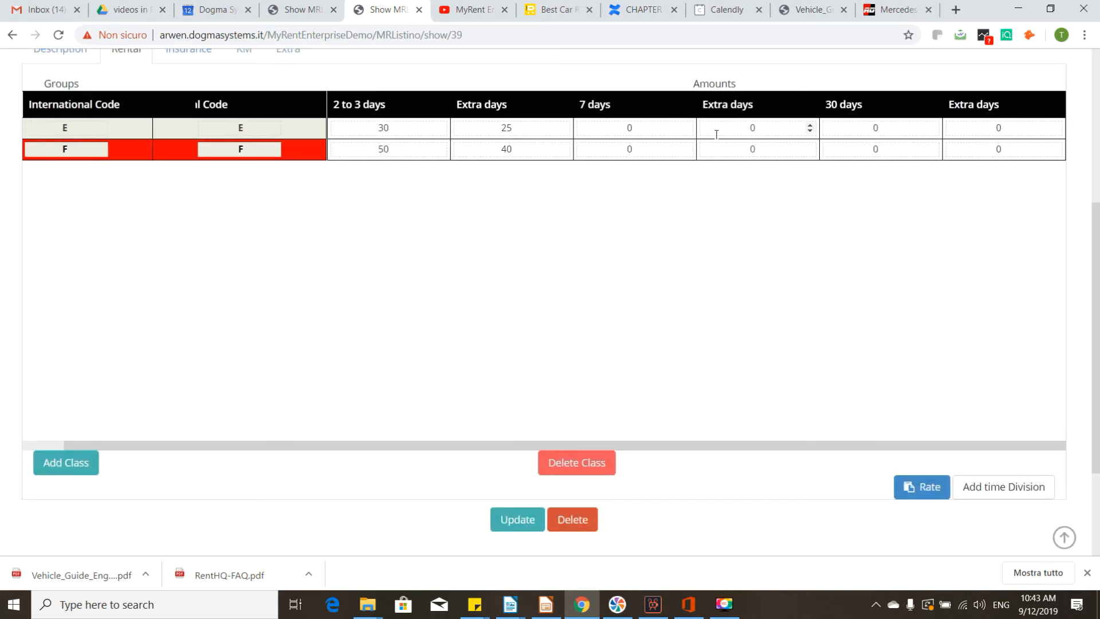
{"action": "left_click", "coordinate": [631, 127]}
{"action": "double_click", "coordinate": [630, 127]}
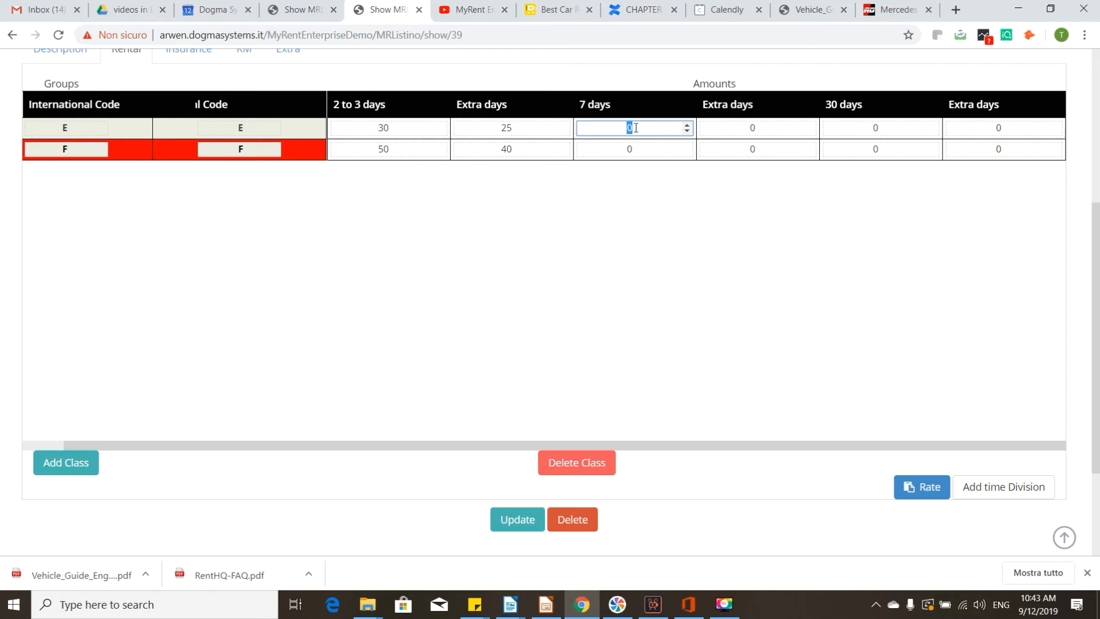
{"action": "type", "text": "200"}
{"action": "key", "text": "Tab"}
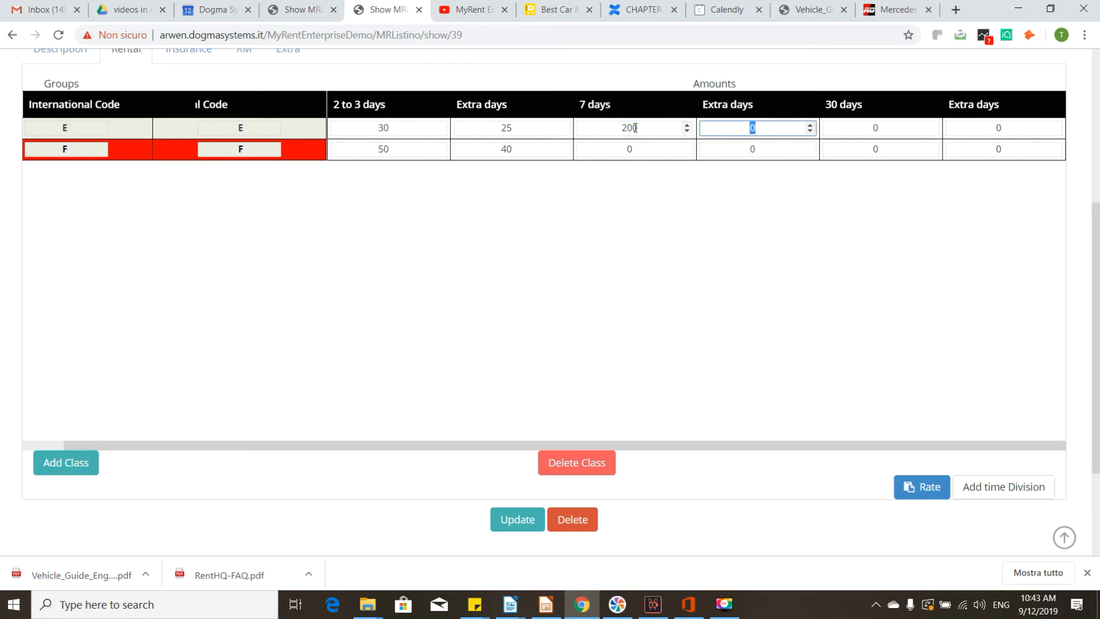
{"action": "type", "text": "20"}
- Set class F's amounts for the 7-day division to 300 and its extra days to 35
{"action": "left_click", "coordinate": [635, 150]}
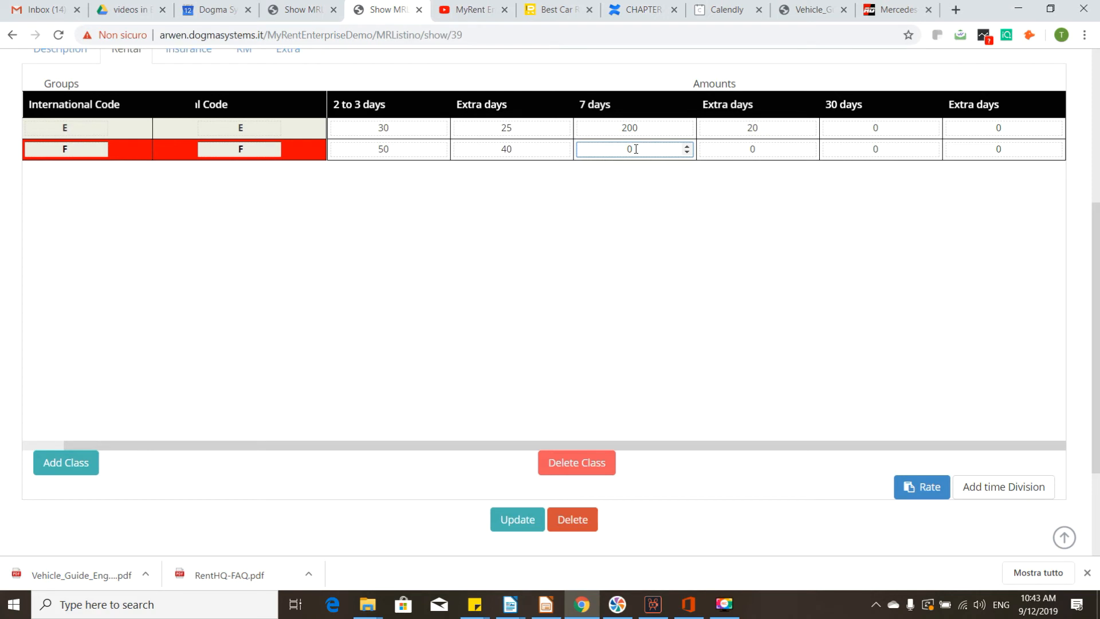
{"action": "key", "text": "BackSpace"}
{"action": "type", "text": "300"}
{"action": "key", "text": "Tab"}
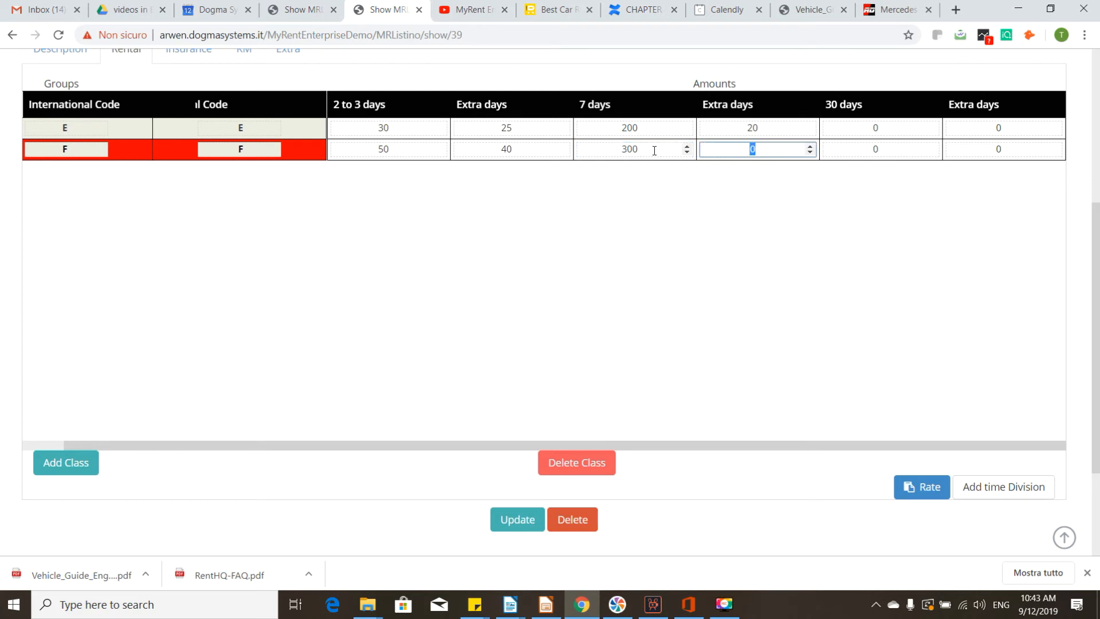
{"action": "type", "text": "35"}
{"action": "key", "text": "Tab"}
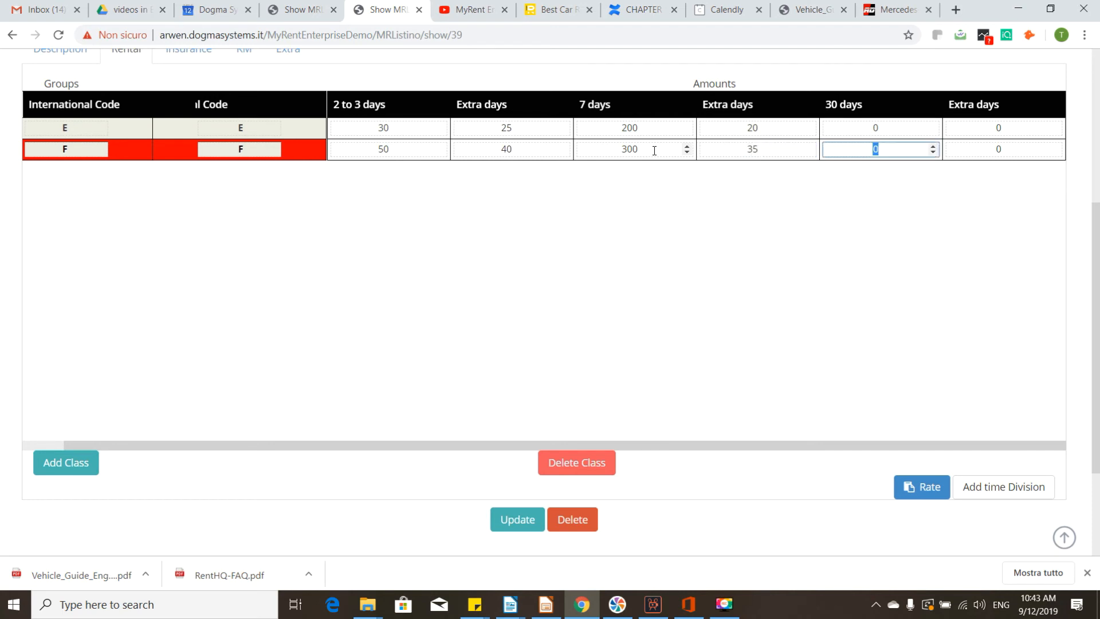
- Set the 30-day amounts to 1000 for class E and 1500 for class F
{"action": "left_click", "coordinate": [882, 129]}
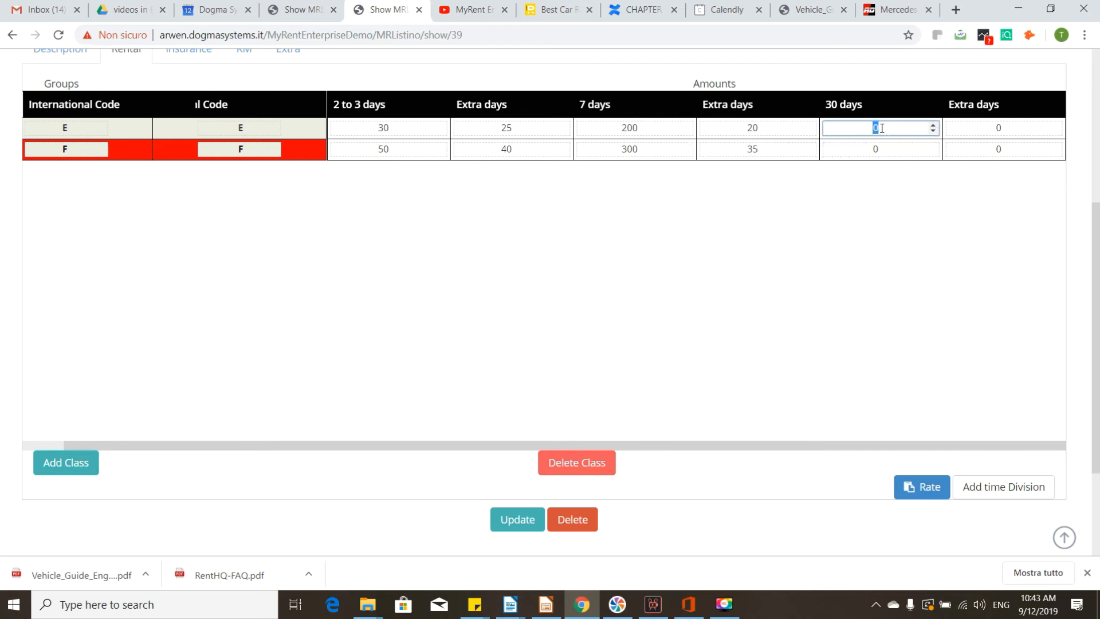
{"action": "type", "text": "1000"}
{"action": "key", "text": "Tab"}
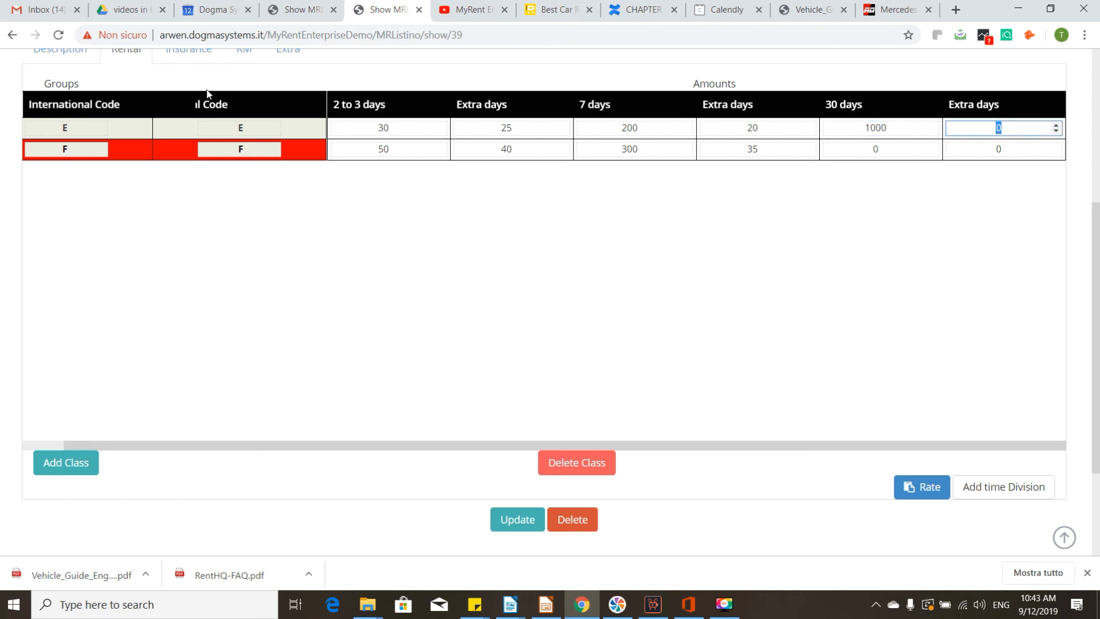
{"action": "left_click", "coordinate": [94, 128]}
{"action": "double_click", "coordinate": [884, 153]}
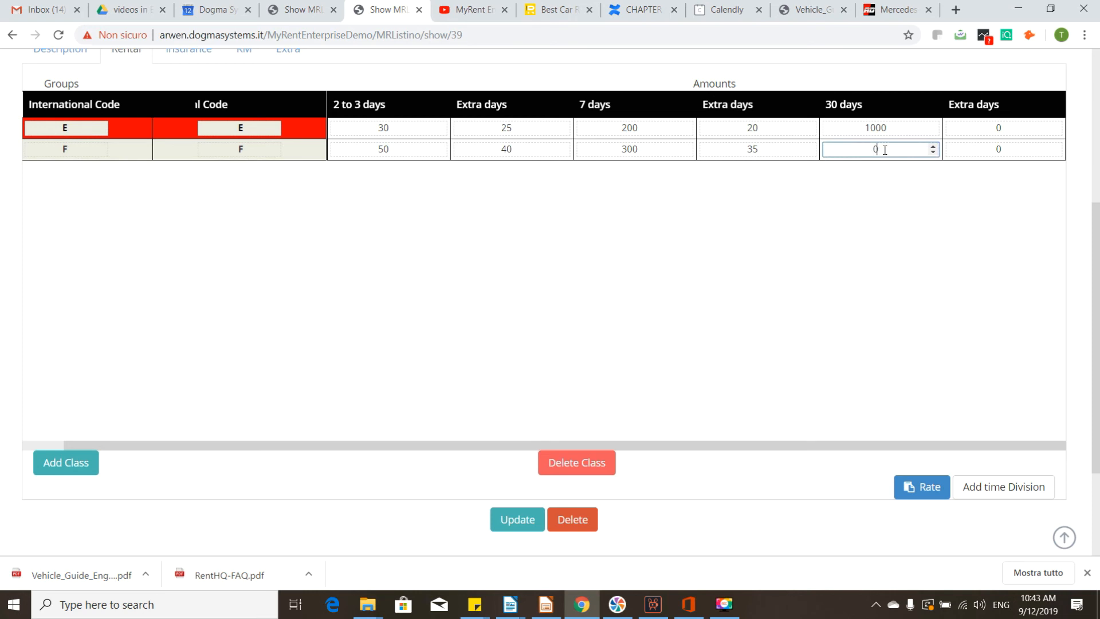
{"action": "type", "text": "1500"}
{"action": "key", "text": "Tab"}
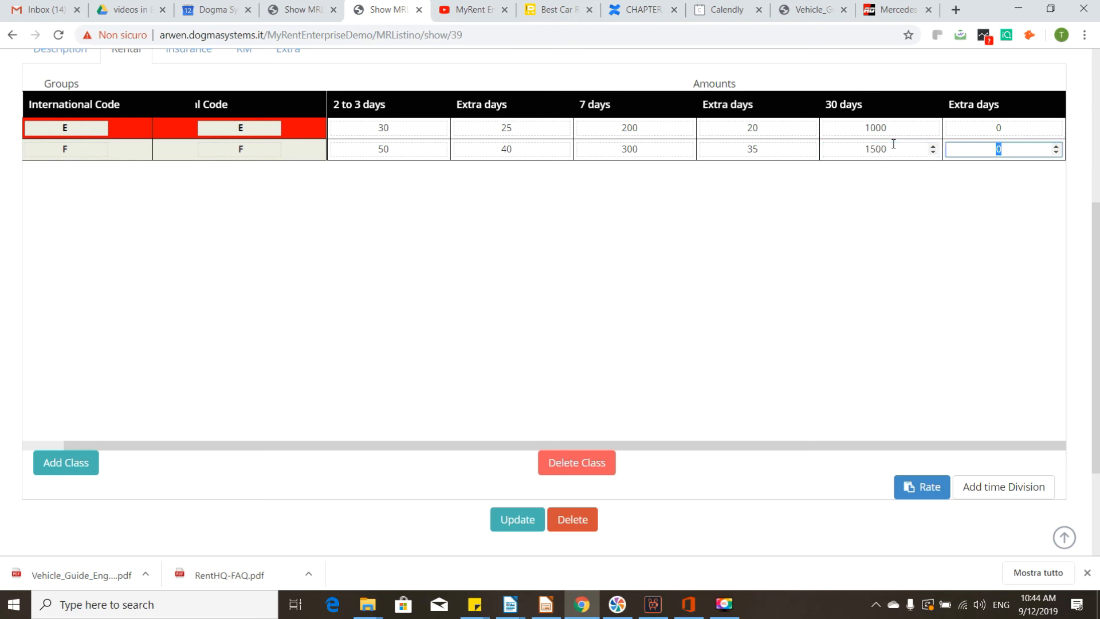
- Set the extra-days amounts of the 30-day division to 25 for class E and 20 for class F
{"action": "double_click", "coordinate": [995, 126]}
{"action": "type", "text": "25"}
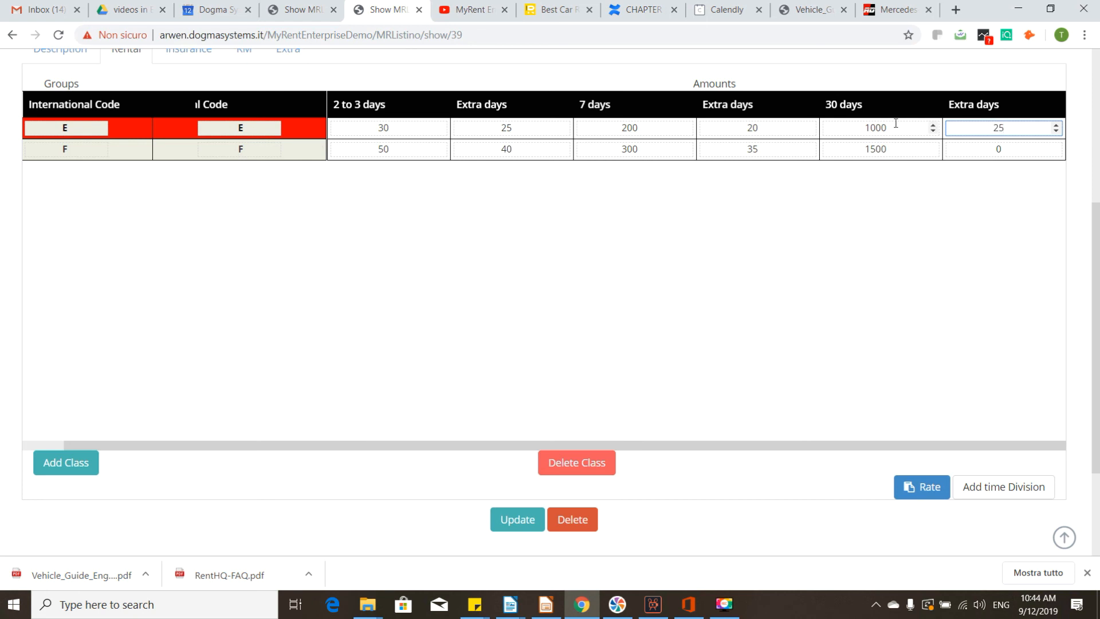
{"action": "double_click", "coordinate": [995, 148]}
{"action": "type", "text": "20"}
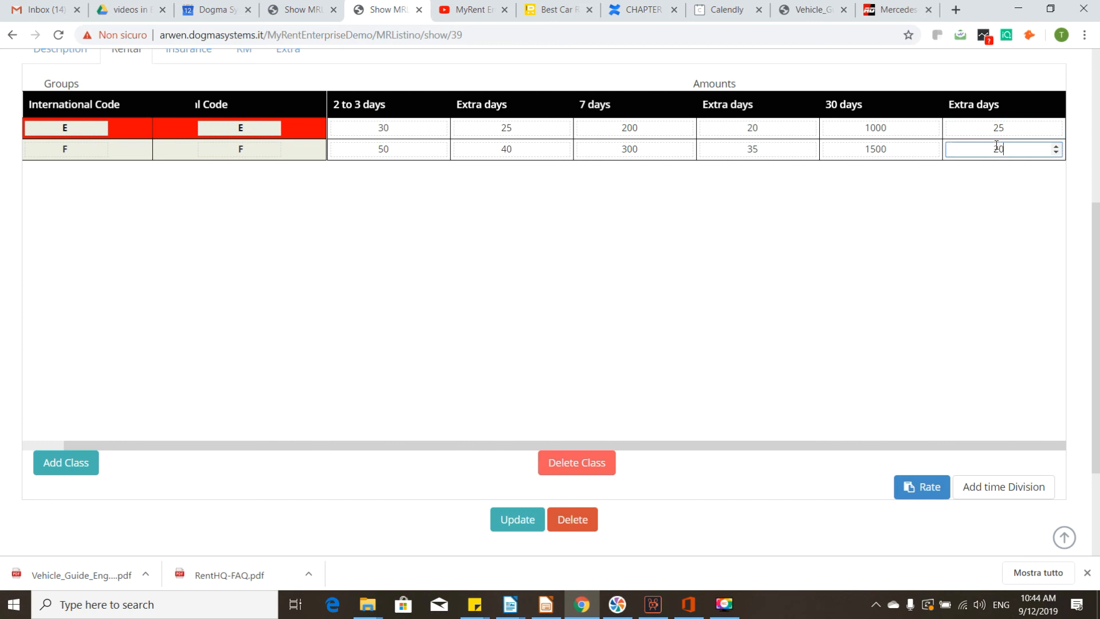